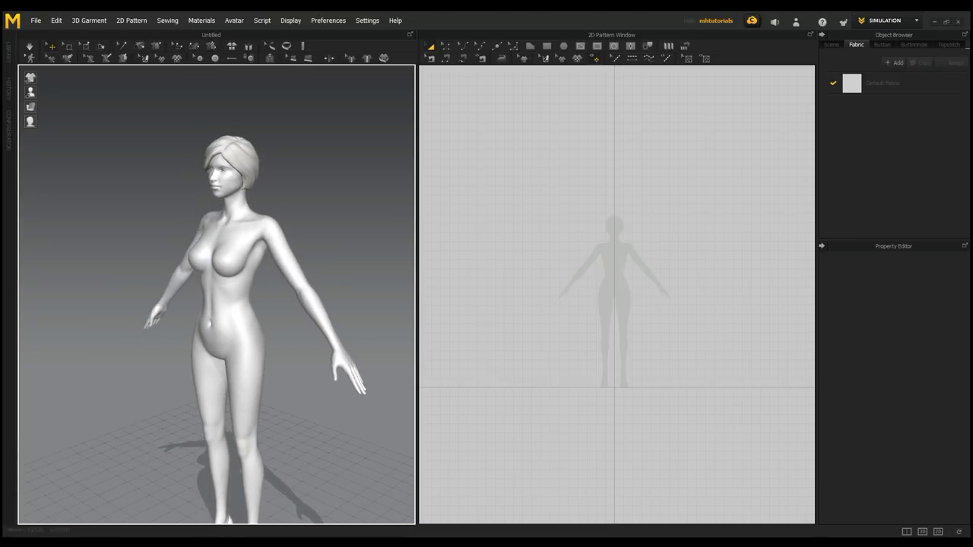
Start a polygon pattern outline over the avatar silhouette with a short shoulder edge and an about 13.56 cm neckline edge to the center line.
scroll(217, 295, "down", 2)
middle_click_drag(616, 295, 604, 334)
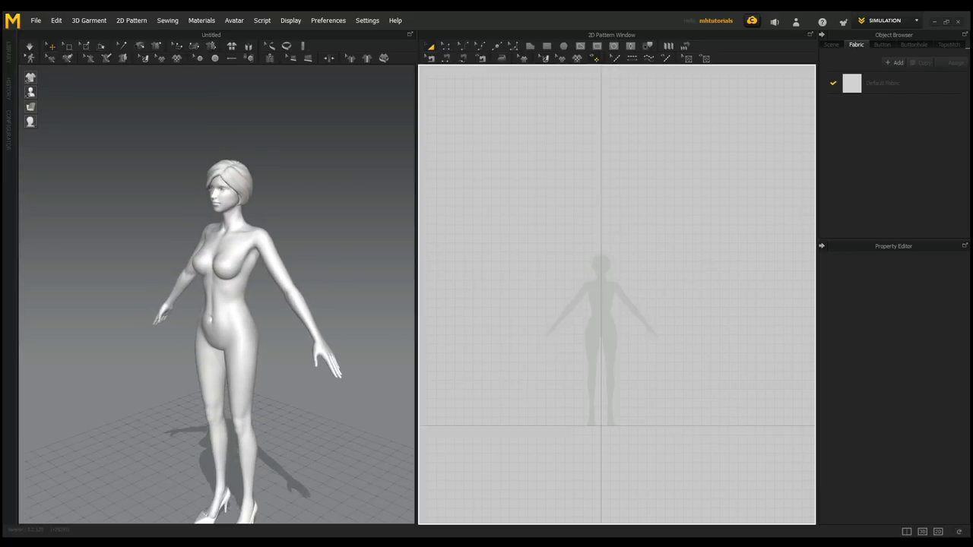
scroll(506, 364, "up", 5)
middle_click_drag(669, 282, 473, 396)
left_click(531, 46)
scroll(576, 260, "up", 3)
middle_click_drag(584, 246, 604, 329)
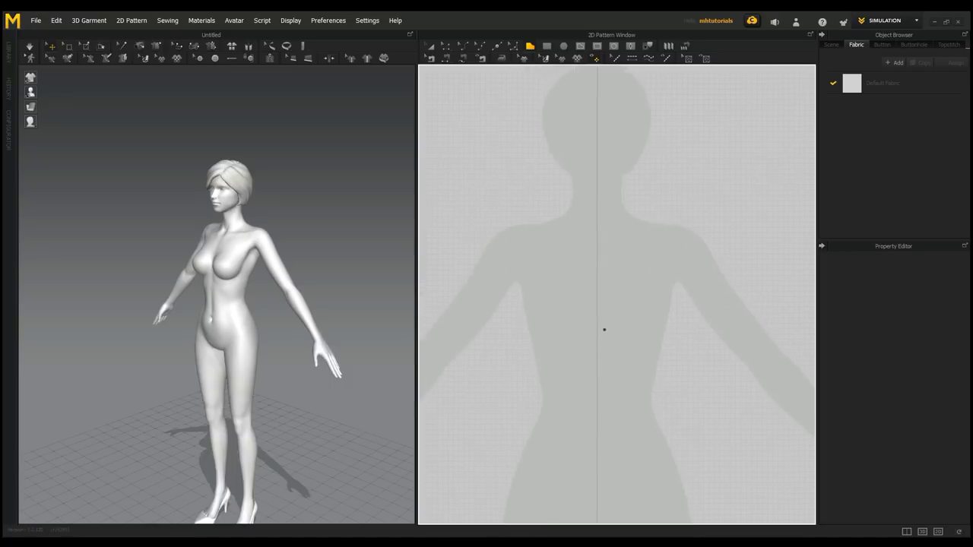
left_click(531, 217)
left_click(550, 213)
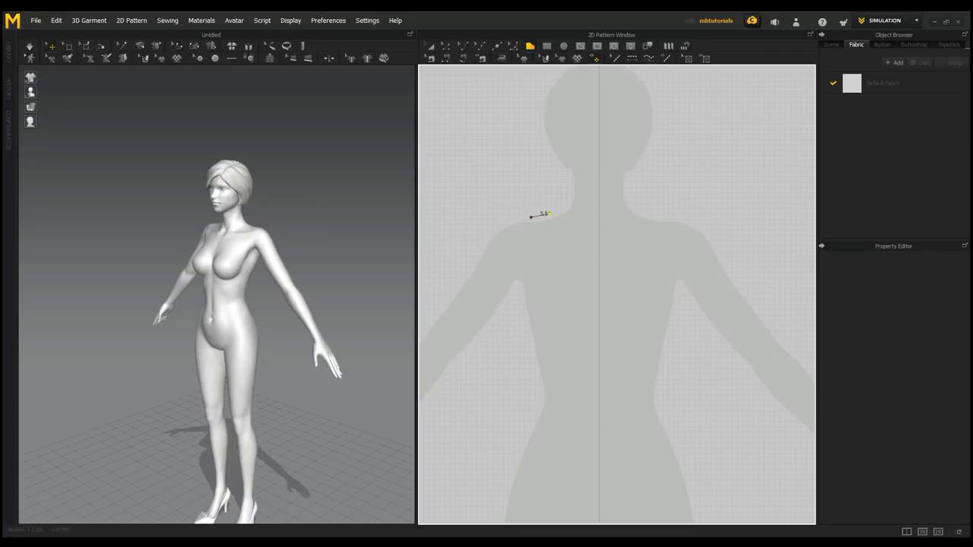
left_click(599, 266)
Add an about 79.73 cm vertical edge down the center line and an about 18.59 cm hem edge at lower-thigh height.
middle_click_drag(612, 393, 609, 235)
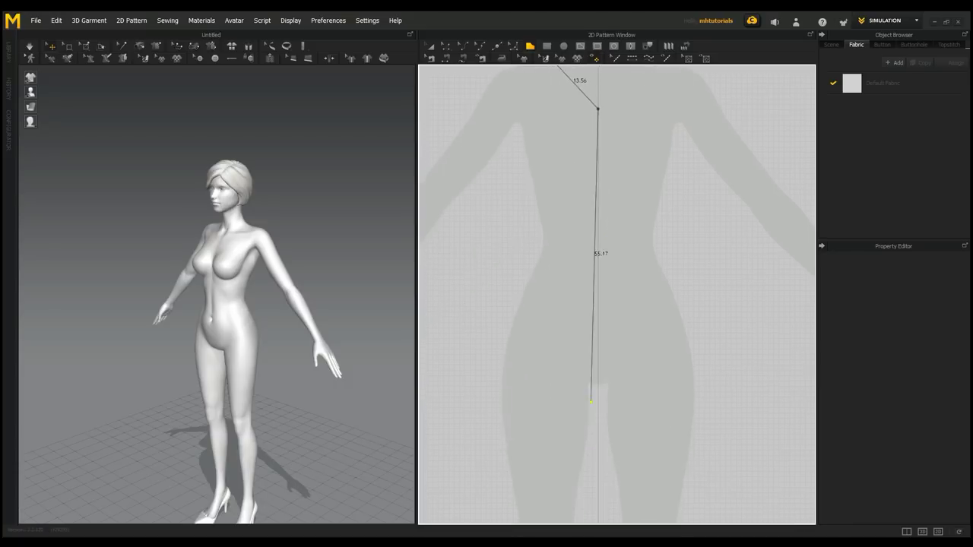
middle_click_drag(594, 437, 606, 238)
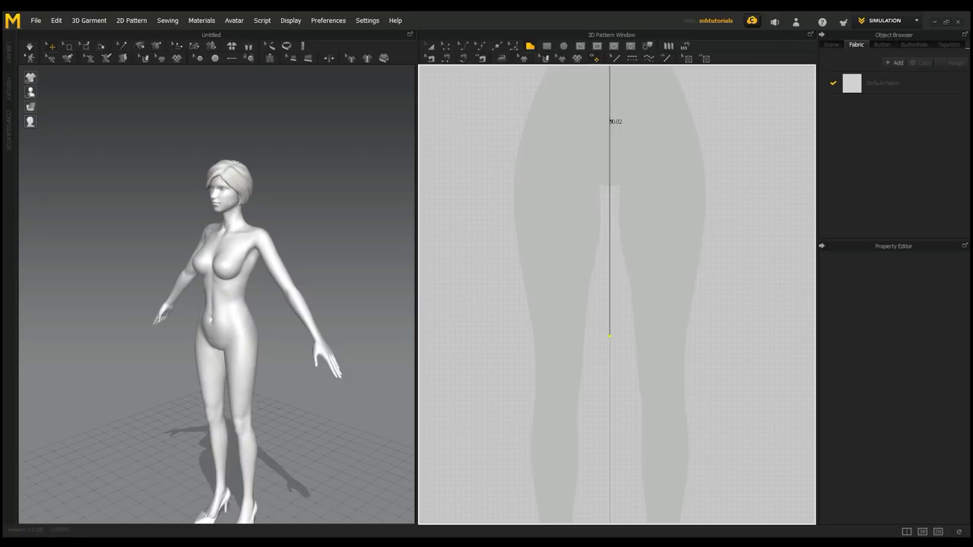
left_click(609, 333)
left_click(510, 334)
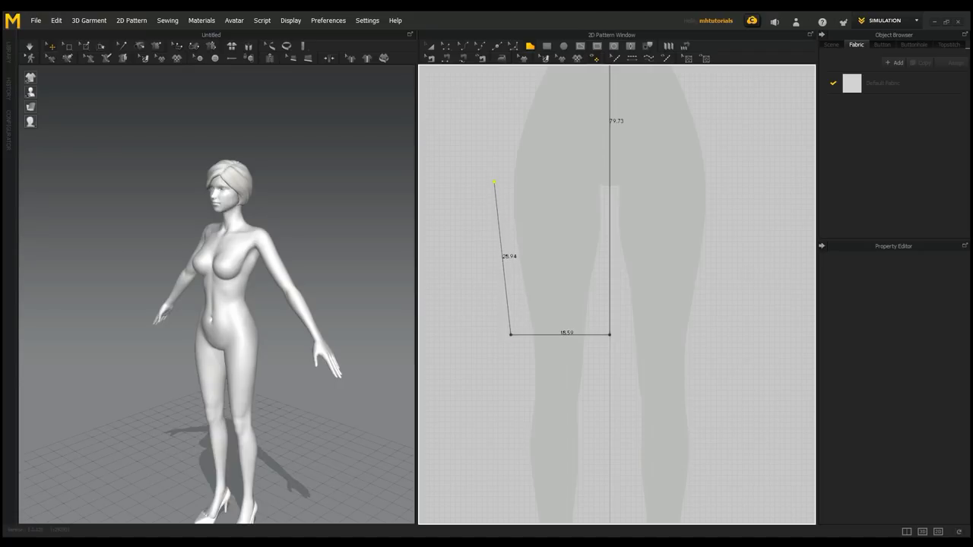
Close the half-dress outline with hip, waist, underarm and shoulder points, giving edges of about 28.94, 26.61, 20.87 and 14.76 cm.
left_click(494, 182)
middle_click_drag(505, 182, 516, 368)
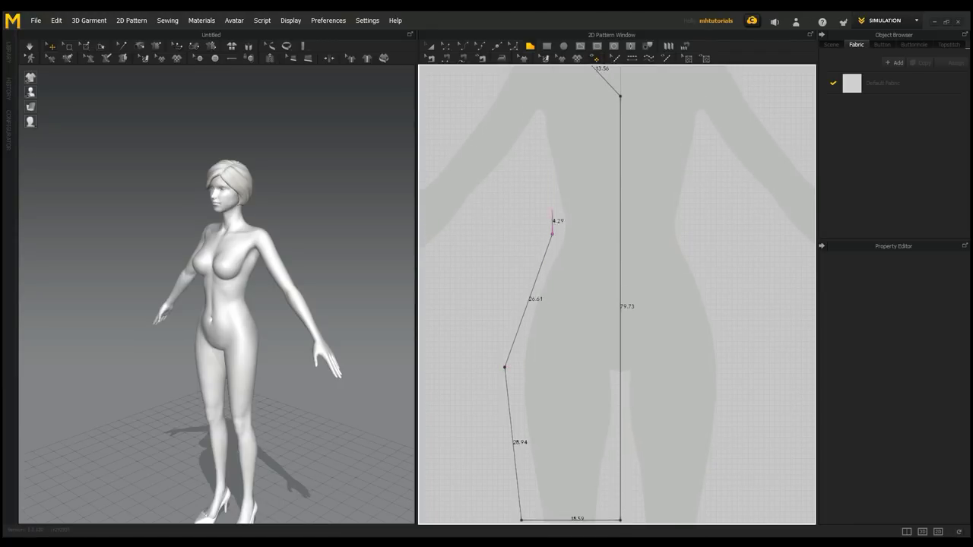
left_click(537, 124)
middle_click_drag(537, 124, 503, 306)
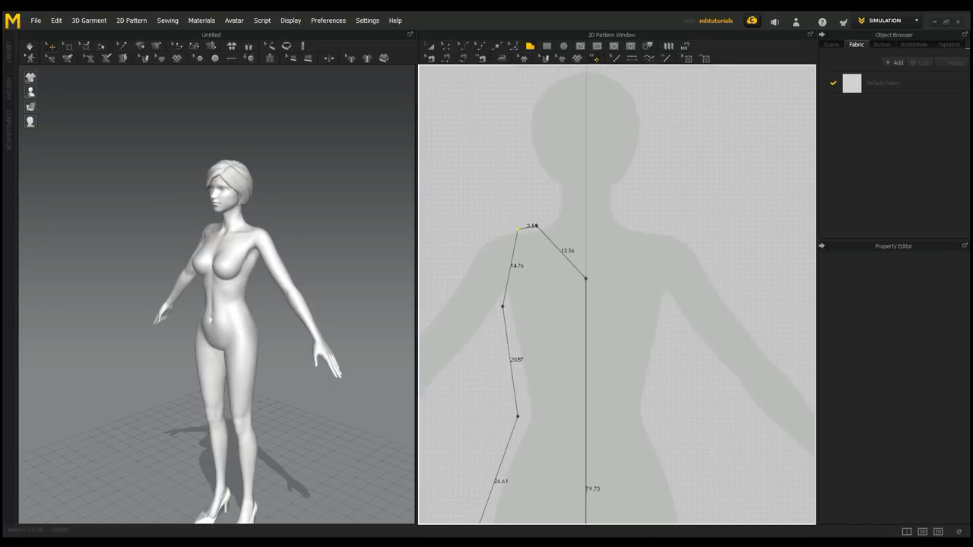
left_click(517, 228)
scroll(565, 310, "down", 3)
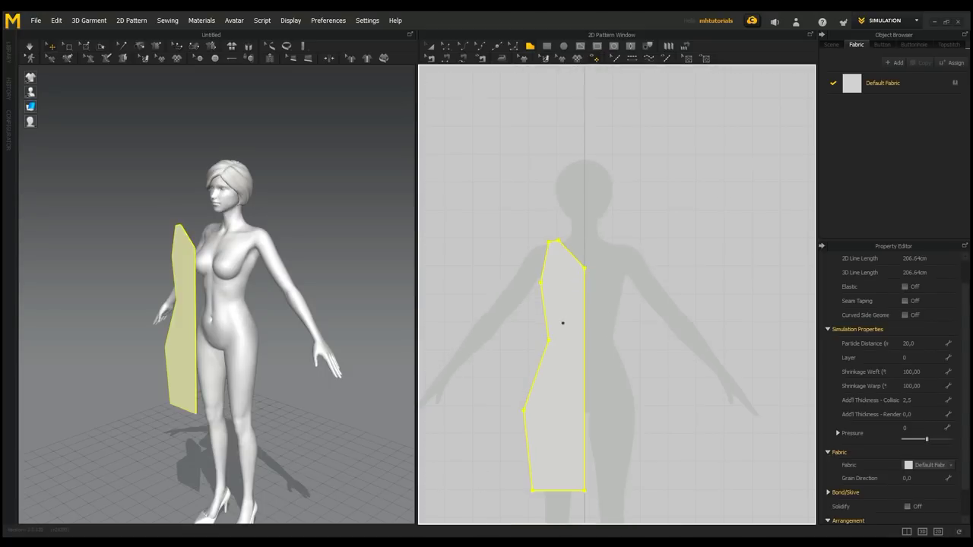
Run the simulation briefly on the half-dress pattern and reset its 3D arrangement.
key("space")
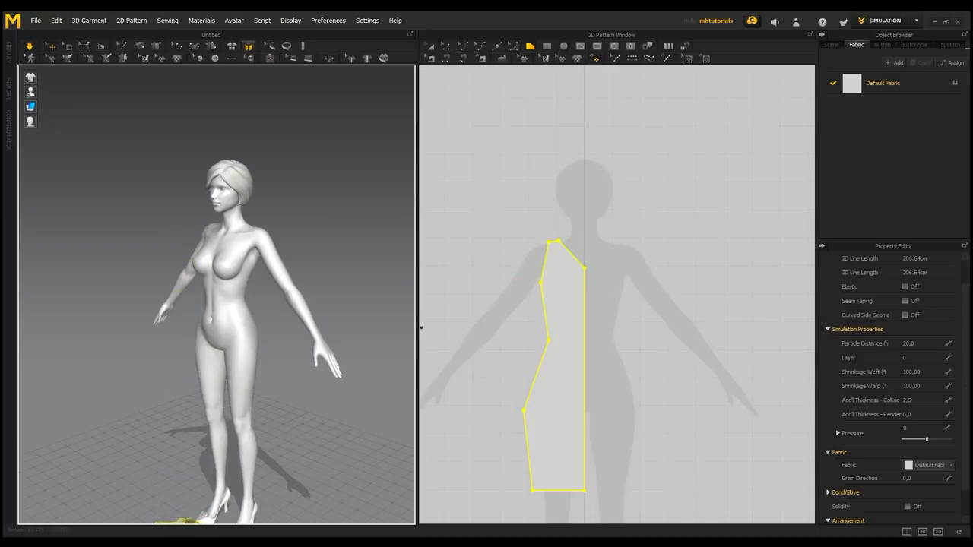
left_click(248, 47)
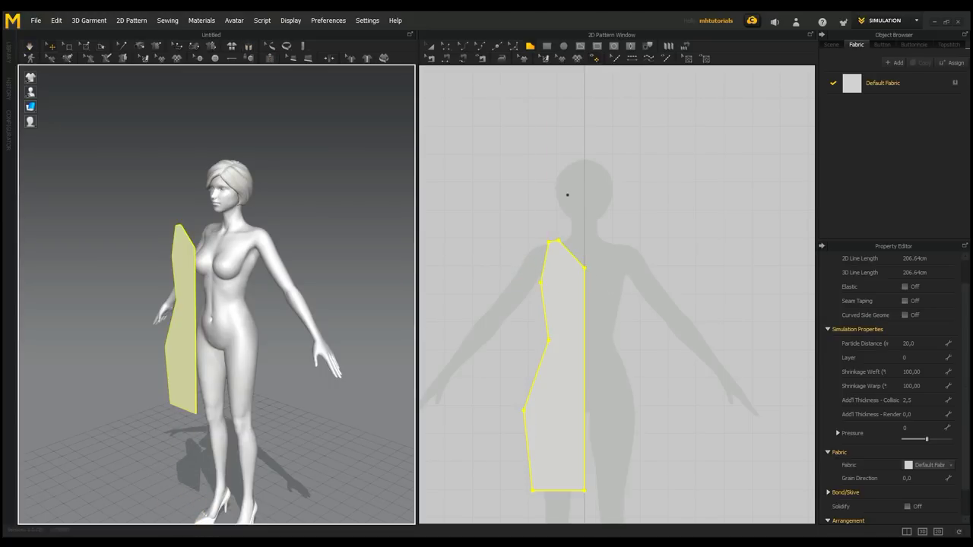
Bend the half-dress neckline edge inward into a scooped curve about 15 cm long.
left_click(463, 46)
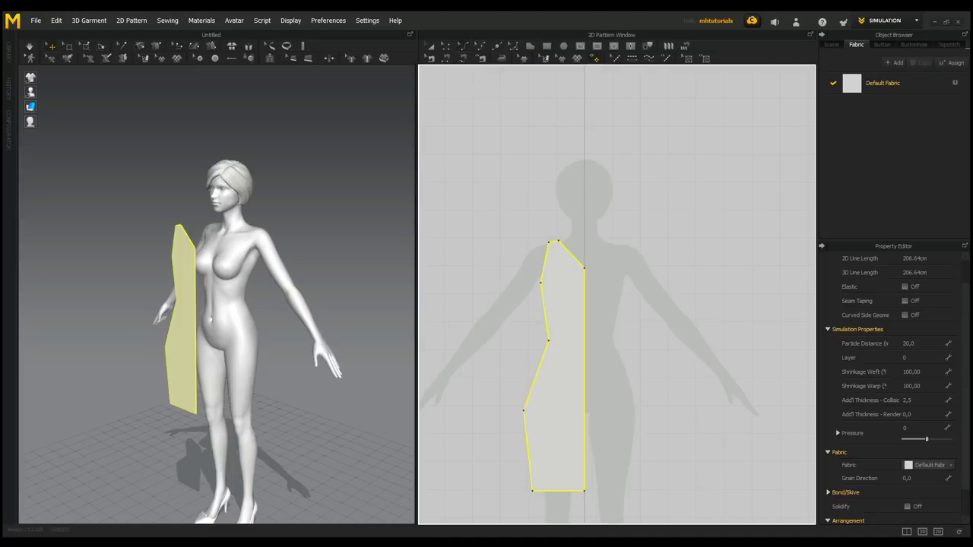
left_click(572, 254)
left_click_drag(572, 254, 567, 262)
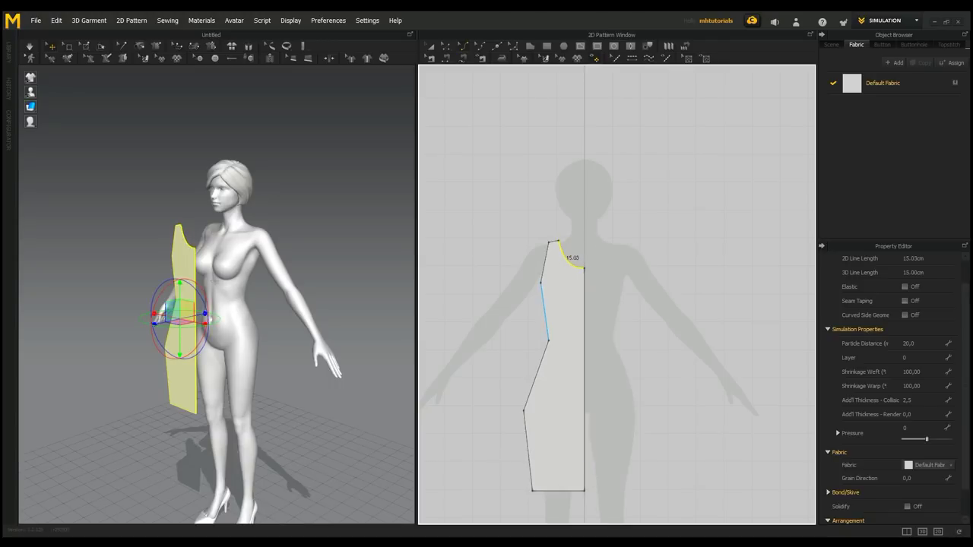
Curve the side edges of the half dress: inward from underarm to waist, outward from waist to hip and from hip to hem.
left_click_drag(545, 313, 552, 310)
left_click(536, 375)
left_click_drag(536, 376, 530, 372)
left_click_drag(528, 450, 525, 451)
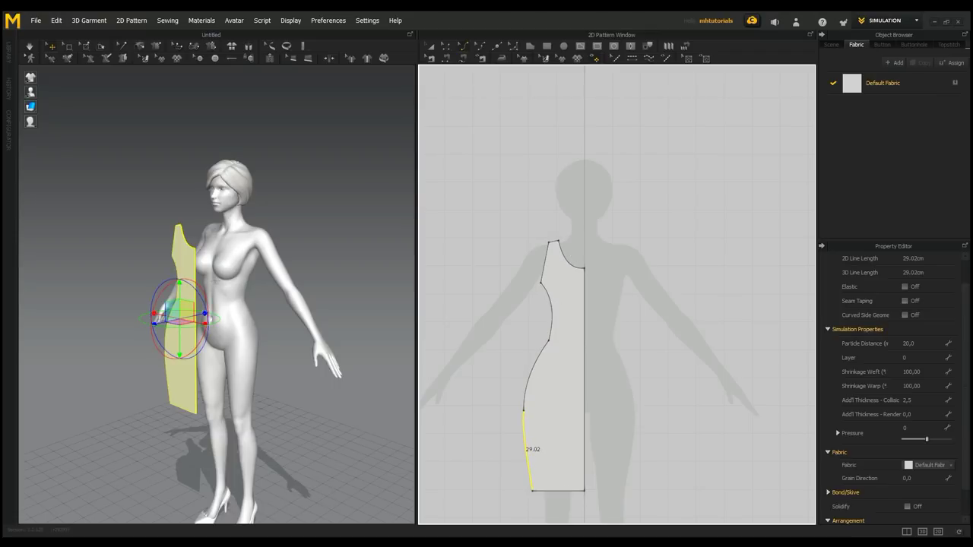
left_click(491, 450)
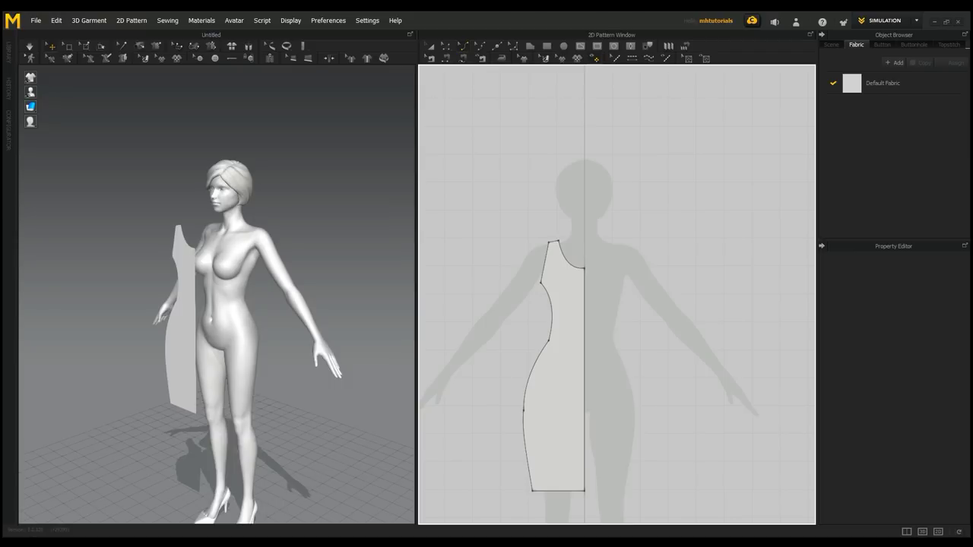
Create a symmetric pattern with sewing from the half dress and place it beside the original, leaving a narrow gap at the center.
middle_click_drag(490, 450, 465, 428)
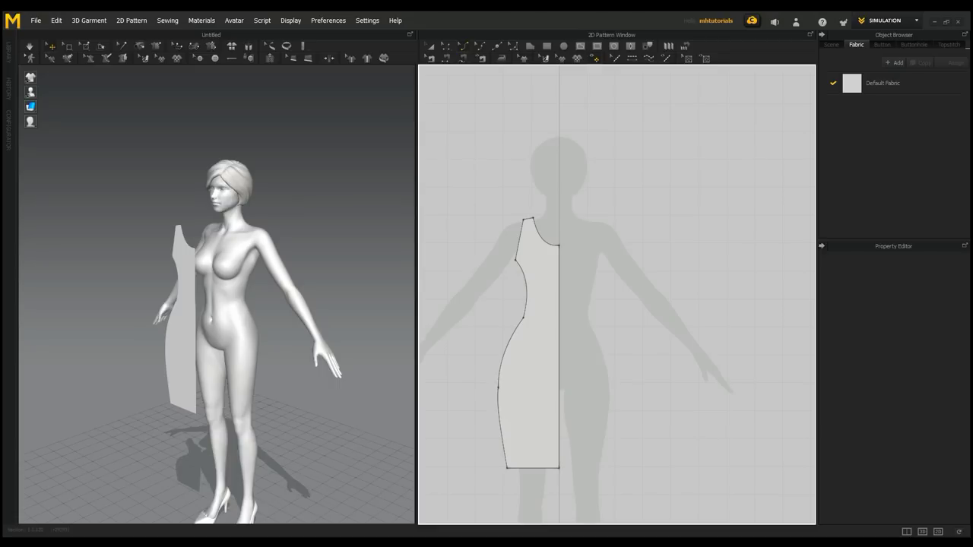
left_click(430, 47)
left_click(536, 327)
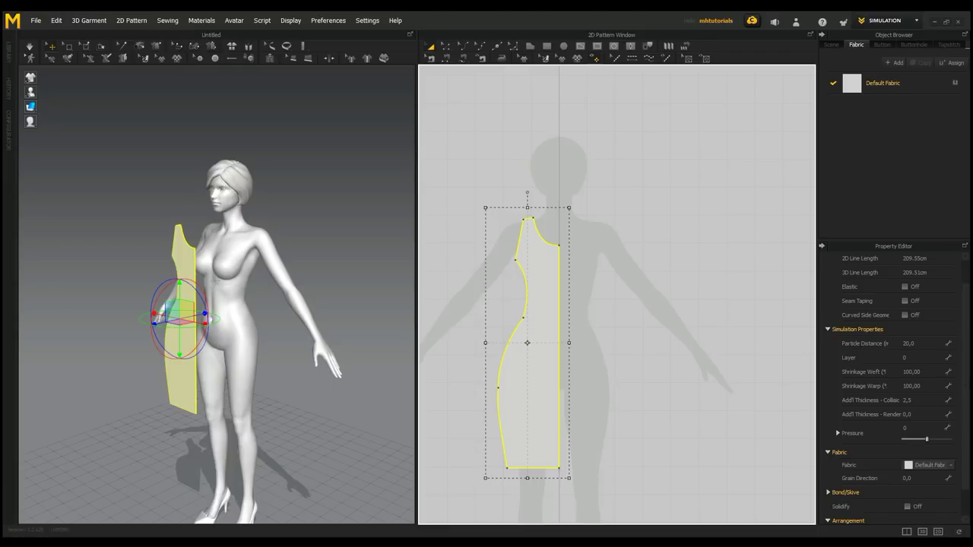
right_click(550, 304)
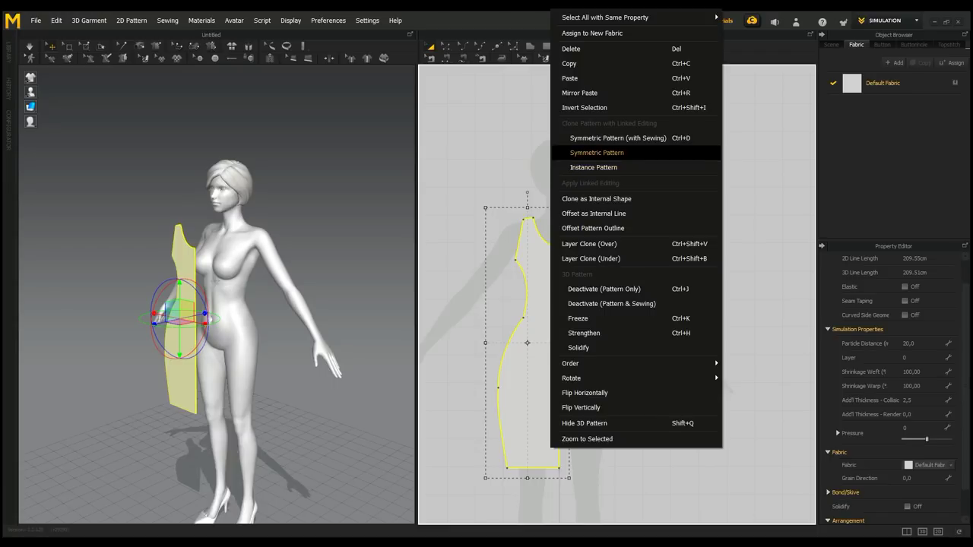
left_click(617, 138)
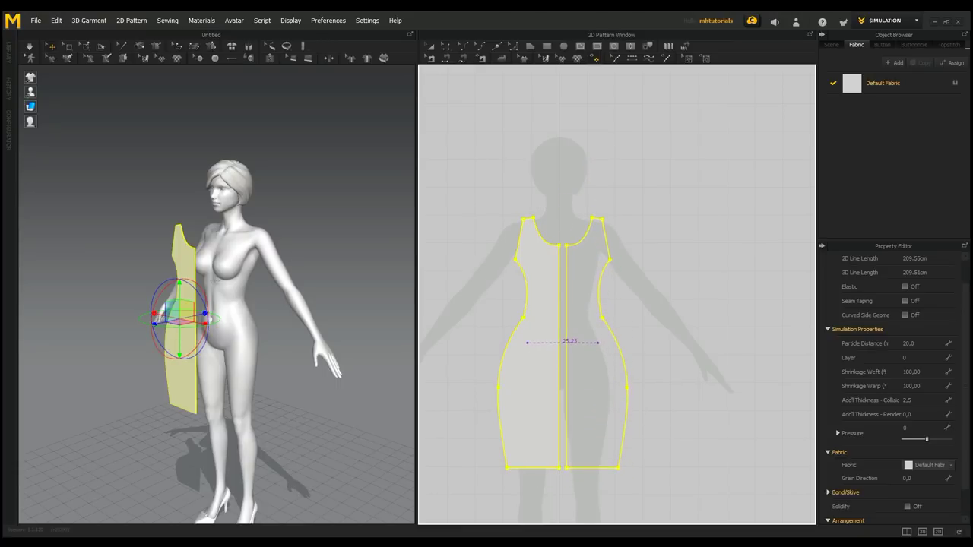
left_click(597, 343)
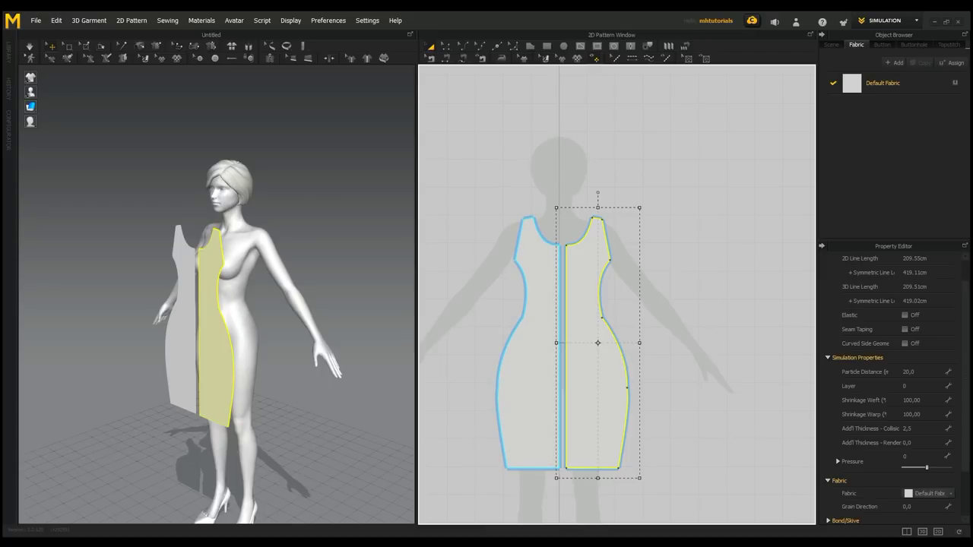
Sew the center edges of the two mirrored dress halves together with segment sewing.
left_click(447, 58)
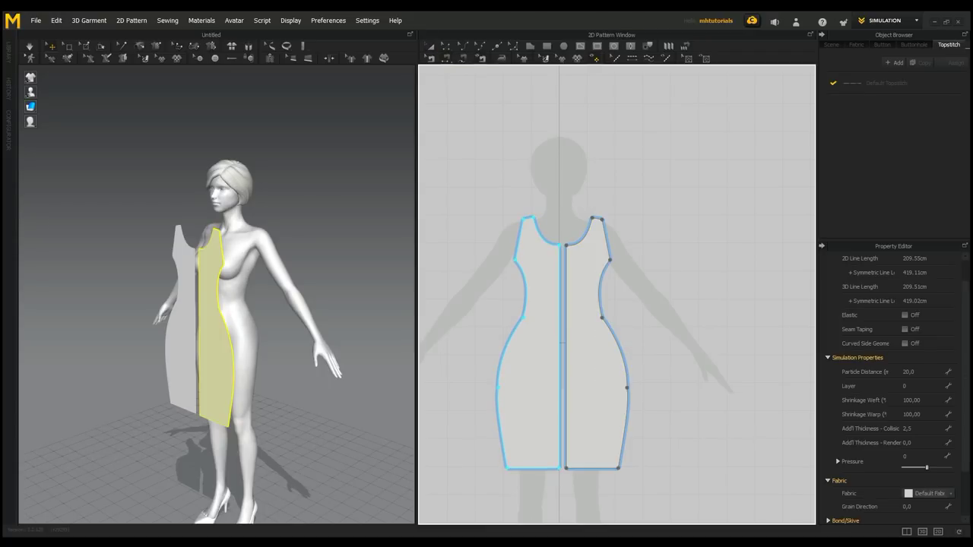
scroll(642, 423, "up", 3)
left_click(510, 231)
left_click(500, 231)
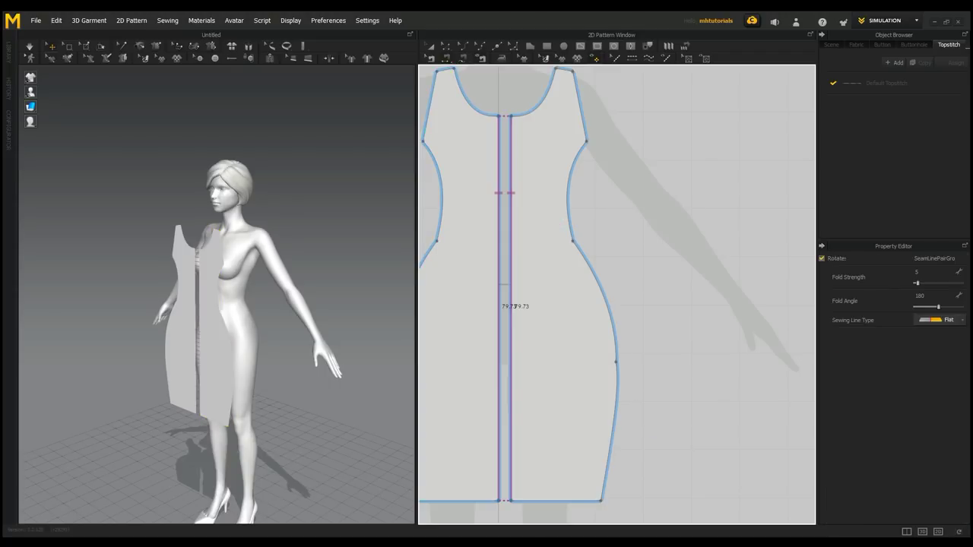
Select both front dress pieces in the 3D view and move them slightly forward, away from the avatar.
scroll(251, 285, "up", 2)
right_click_drag(251, 285, 323, 289)
scroll(251, 289, "up", 1)
middle_click_drag(250, 289, 286, 292)
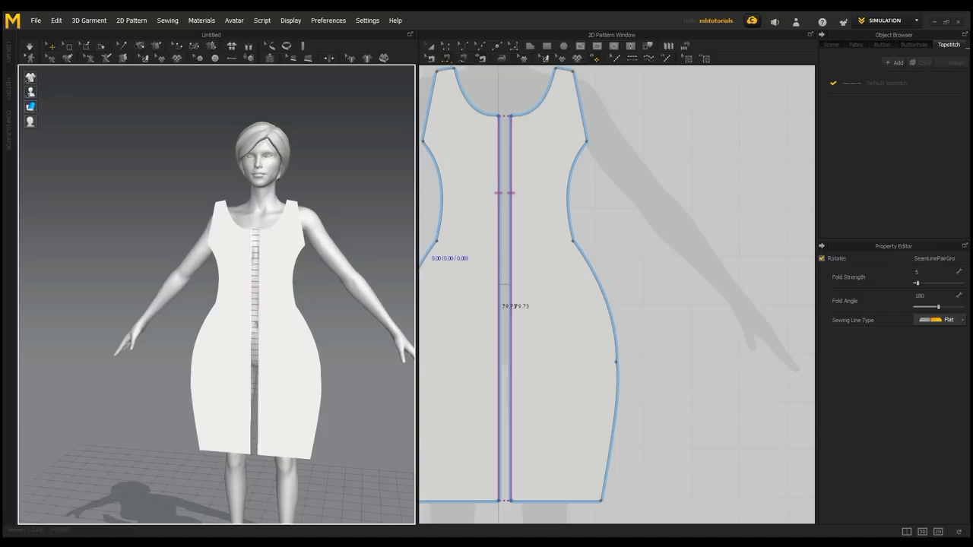
scroll(255, 289, "down", 2)
right_click_drag(254, 289, 204, 312)
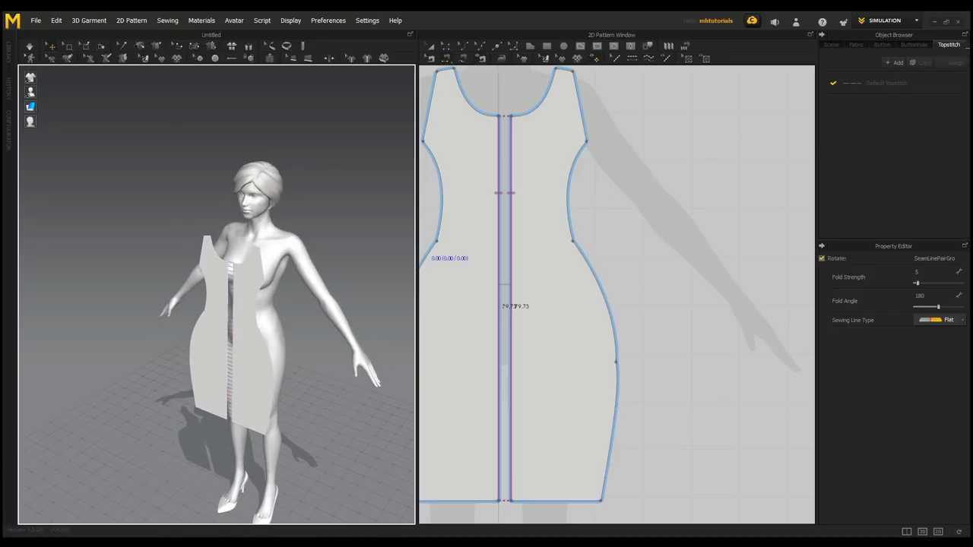
left_click(257, 353)
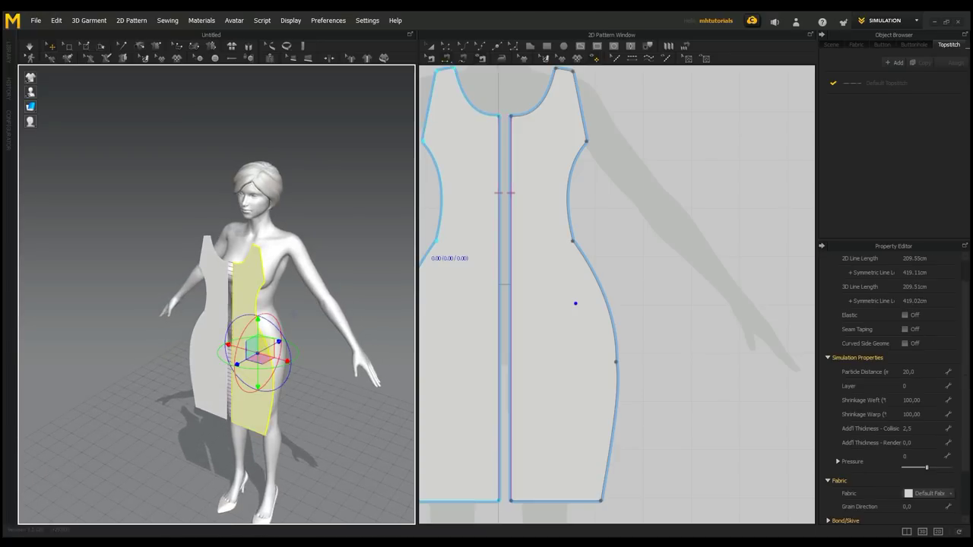
left_click(210, 322, "shift")
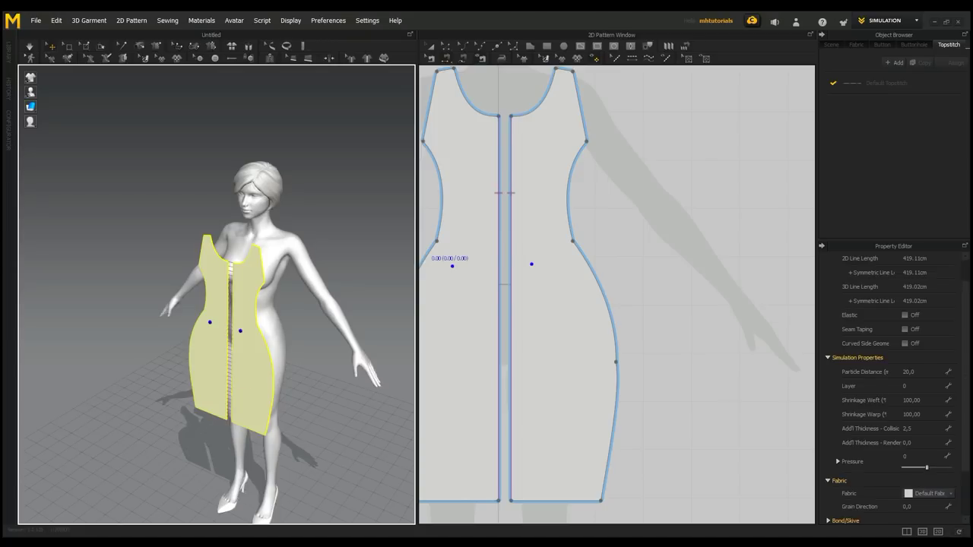
left_click(250, 349)
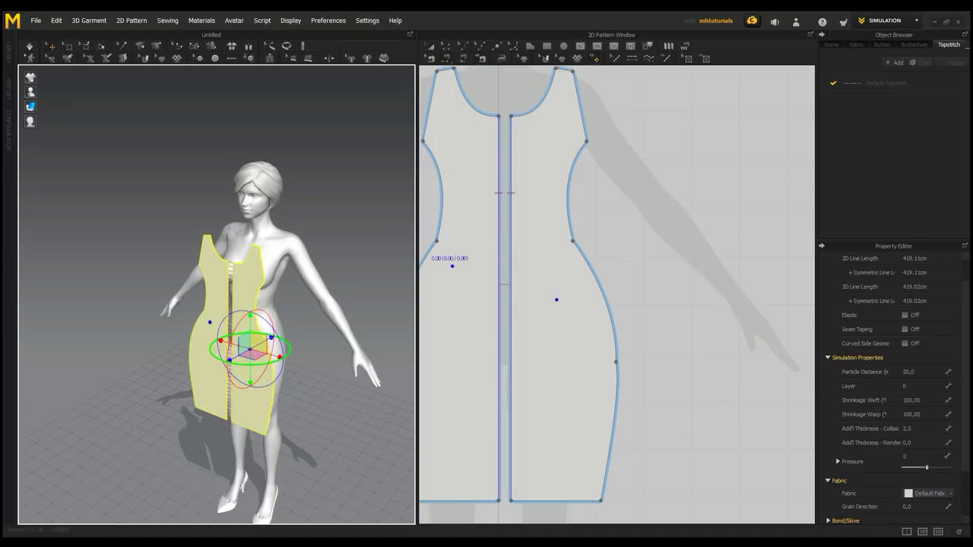
left_click(857, 45)
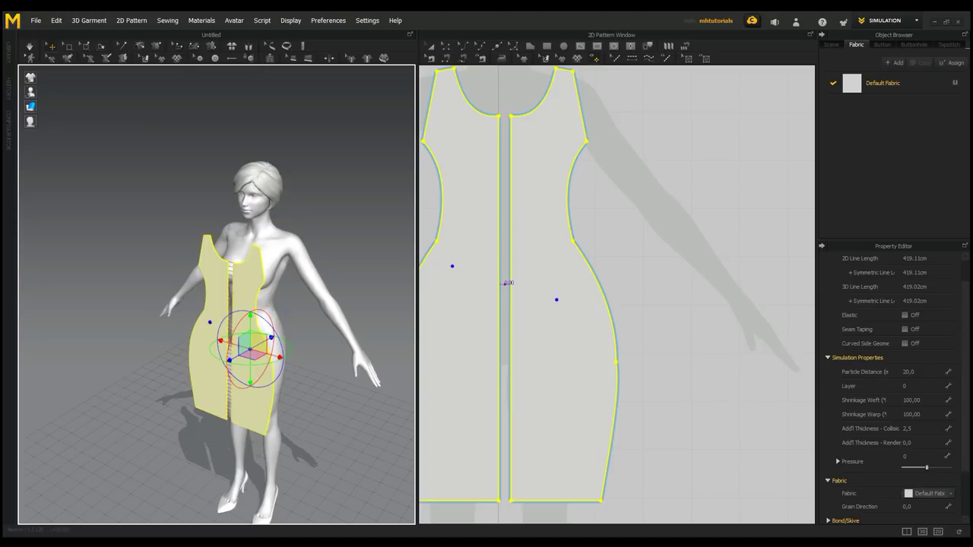
mouse_move(230, 360)
left_mouse_down()
mouse_move(255, 342)
mouse_move(221, 367)
left_mouse_up()
Paste a copy of both sewn pieces beside the originals in the 2D layout and move the copy behind the avatar in 3D.
scroll(566, 334, "down", 4)
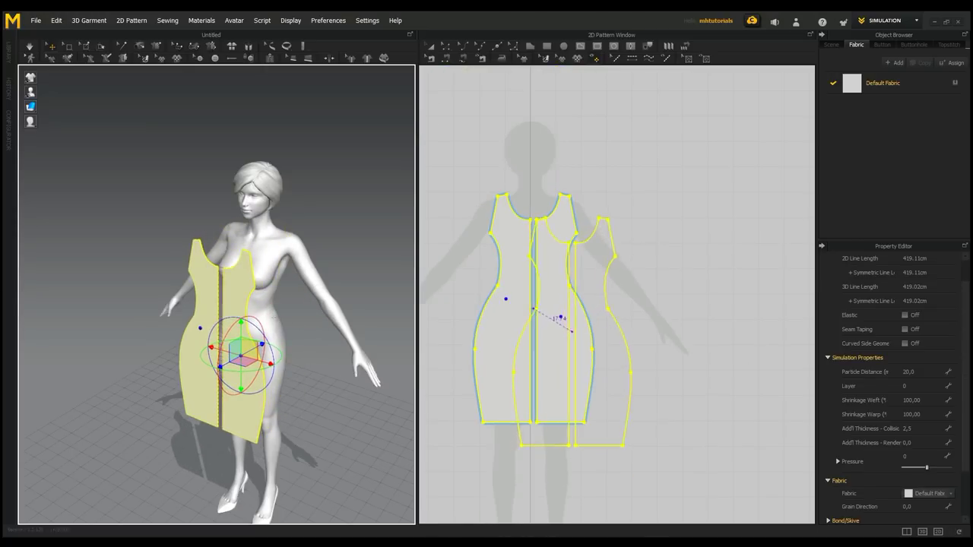
left_click(672, 312)
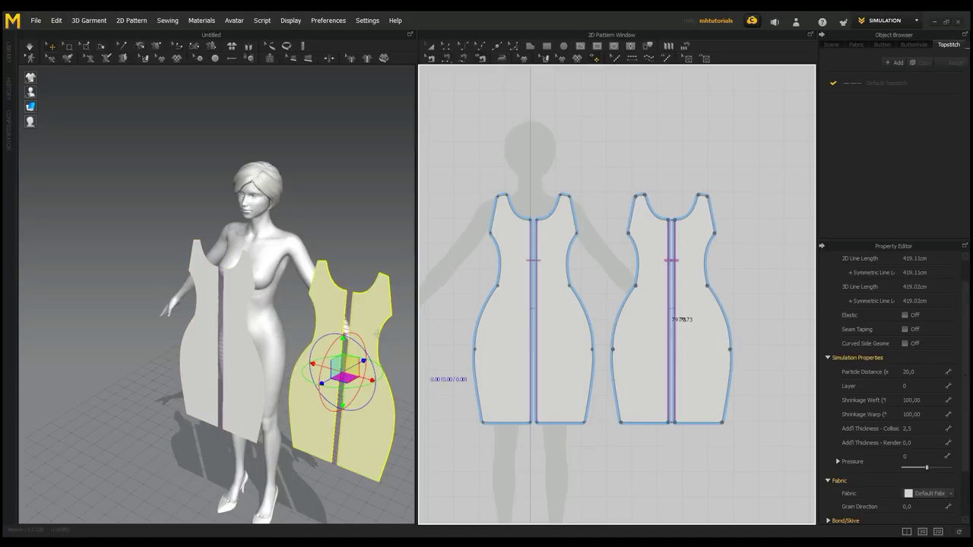
left_click_drag(363, 361, 409, 316)
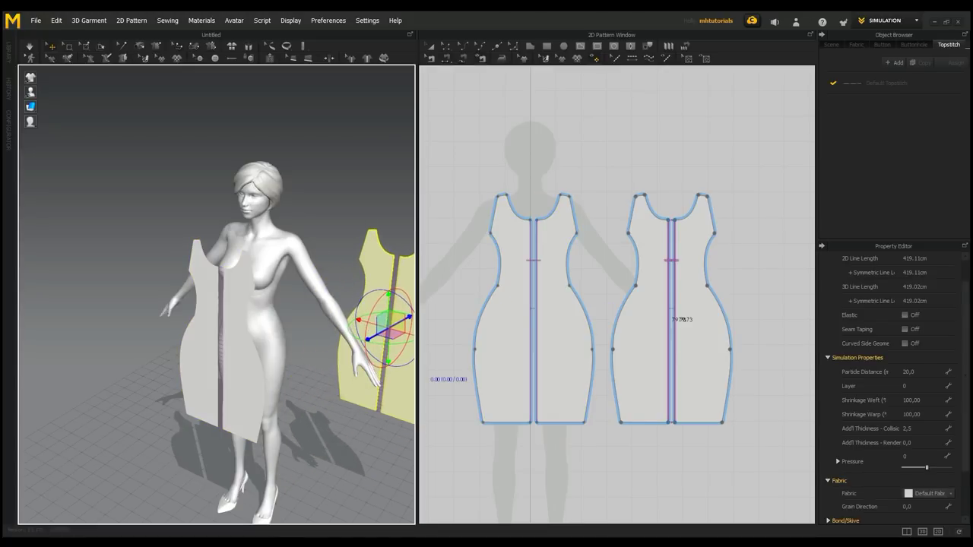
middle_click_drag(403, 319, 247, 364)
right_click_drag(247, 364, 214, 382)
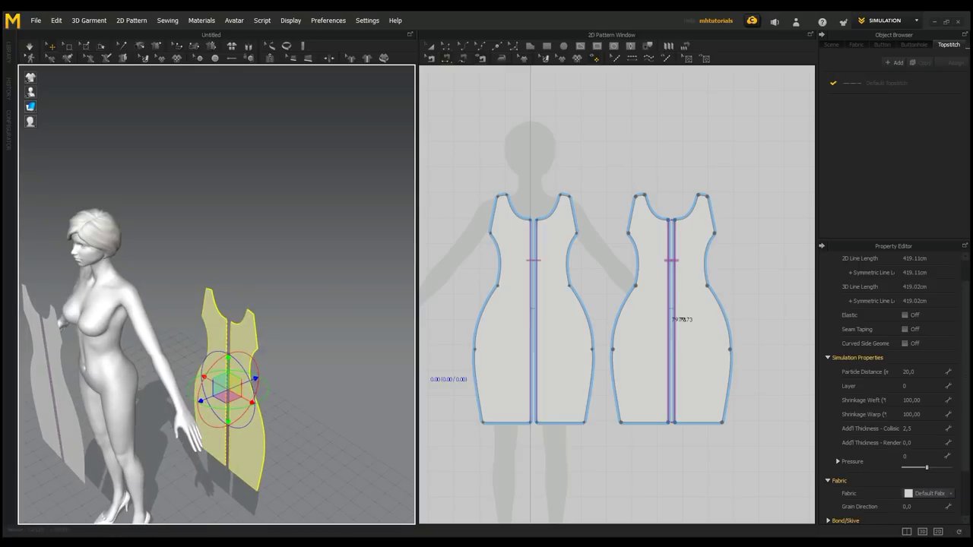
left_click_drag(216, 383, 140, 342)
right_click_drag(139, 342, 122, 388)
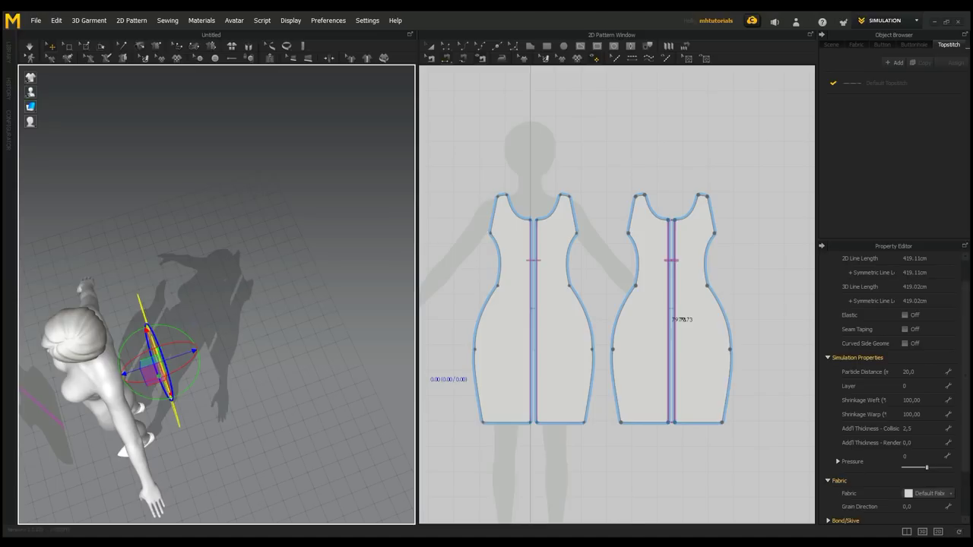
Rotate the back dress pieces in 3D about their vertical axis until they stand parallel to the avatar's back.
right_click_drag(137, 373, 144, 313)
left_click(161, 305)
left_click_drag(183, 320, 189, 324)
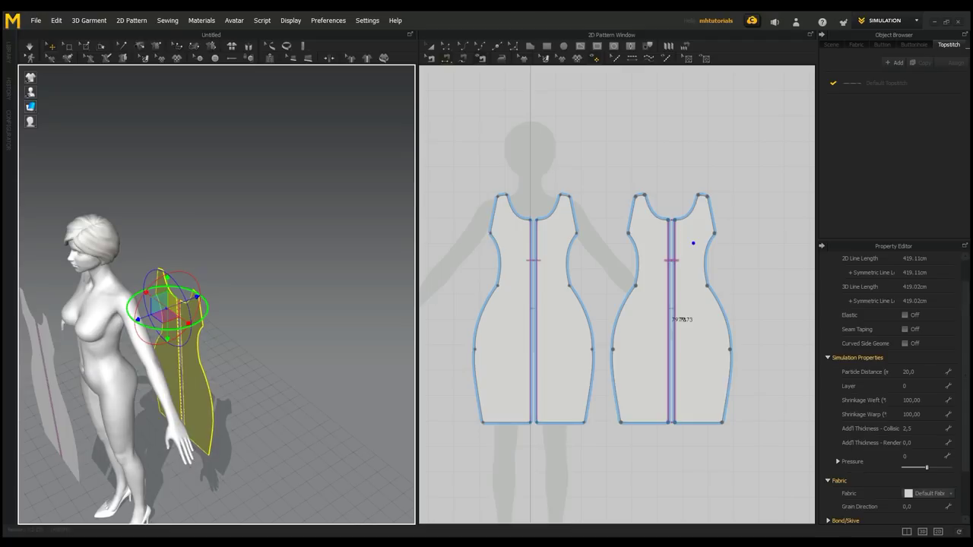
right_click_drag(229, 319, 182, 371)
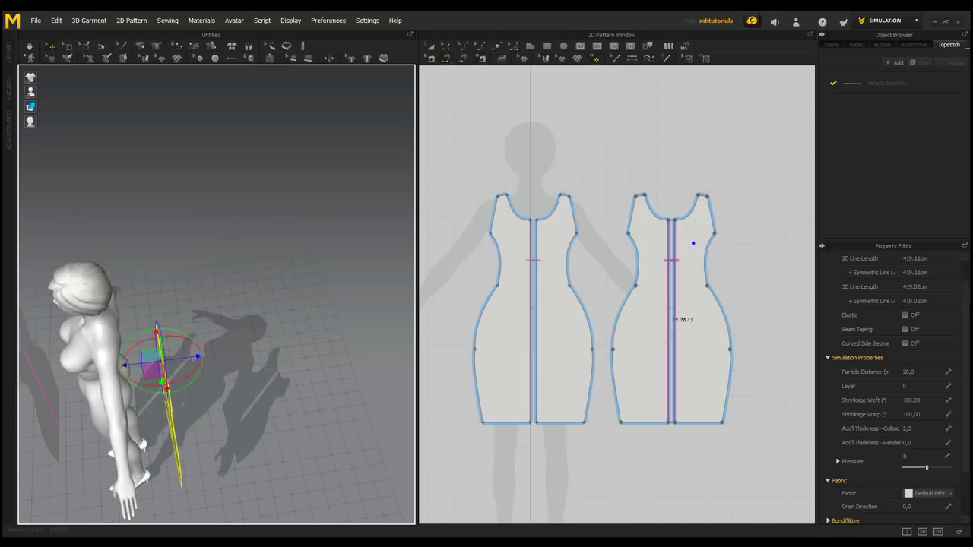
left_click_drag(193, 380, 184, 388)
right_click_drag(185, 390, 142, 411)
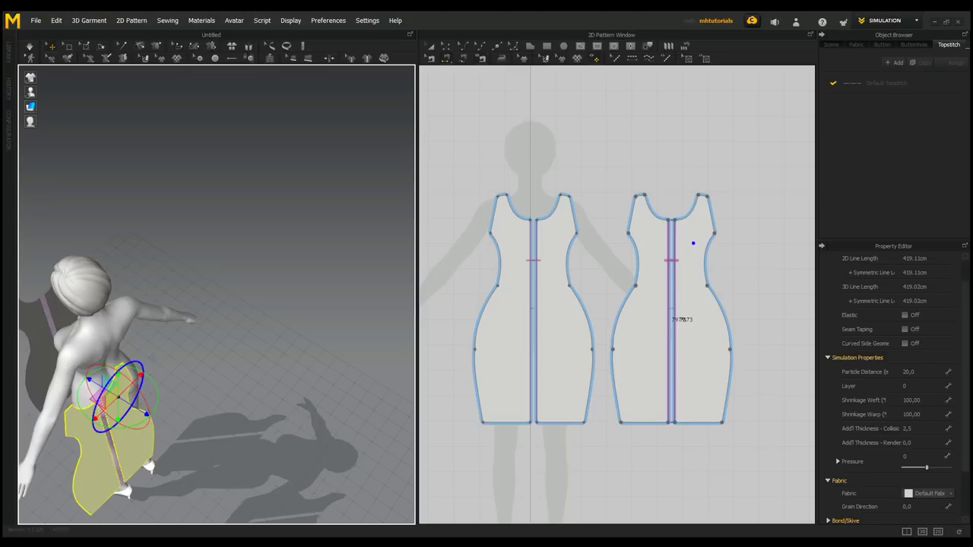
left_click_drag(114, 430, 145, 382)
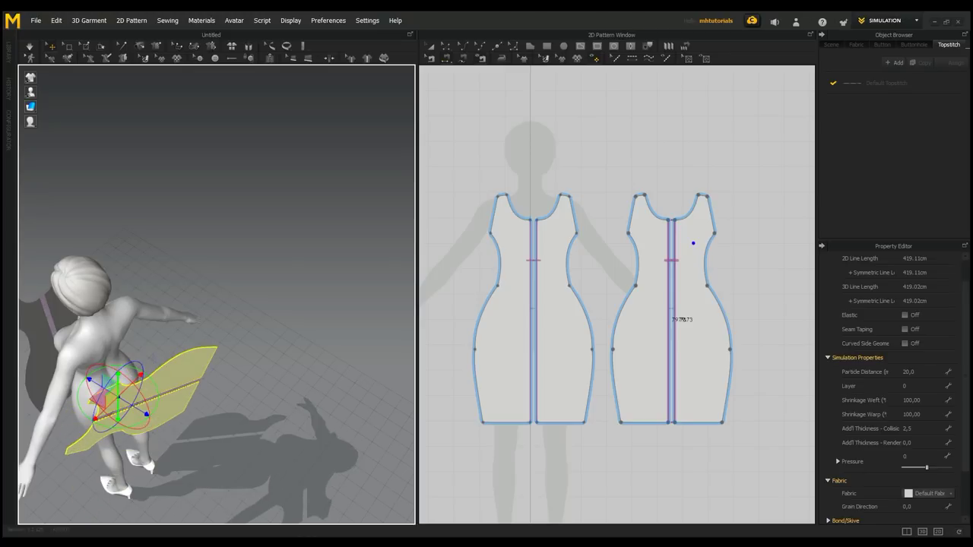
key("ctrl+z")
Move the back dress pieces sideways to center them behind the avatar and bring them closer to its back.
scroll(138, 386, "up", 2)
right_click_drag(138, 386, 236, 389)
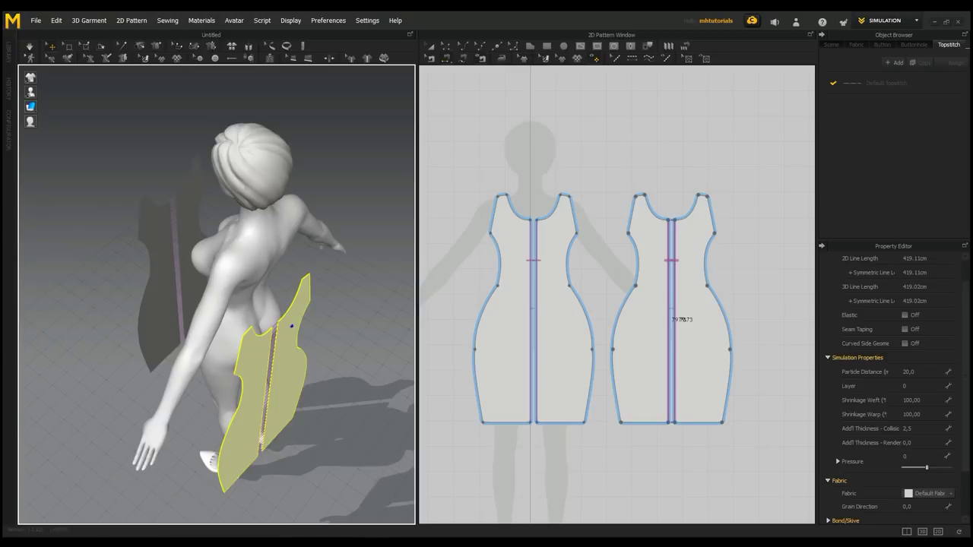
left_click(292, 346)
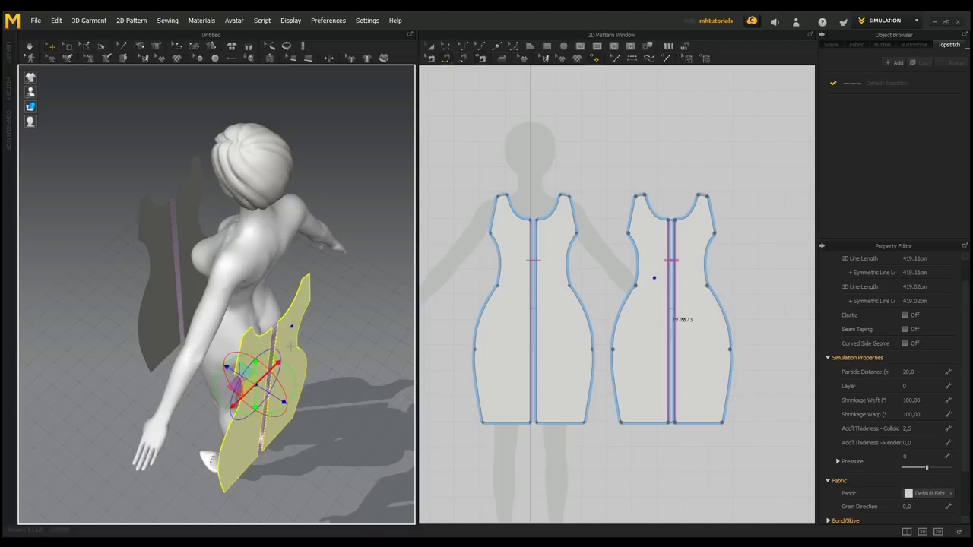
left_click_drag(279, 363, 323, 312)
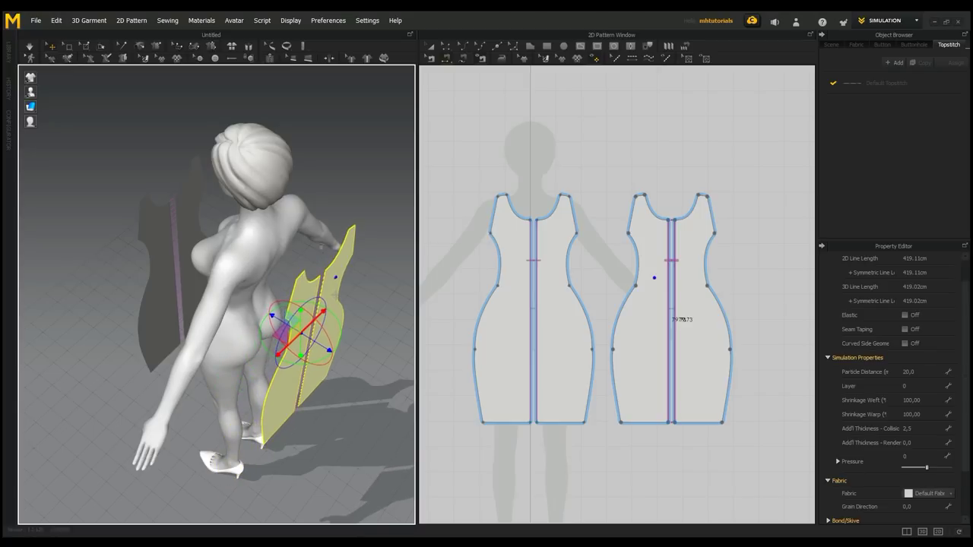
right_click_drag(335, 295, 361, 245)
left_click_drag(346, 254, 324, 257)
Select both front dress pieces in 3D and move them closer to the avatar's body.
left_click(168, 272)
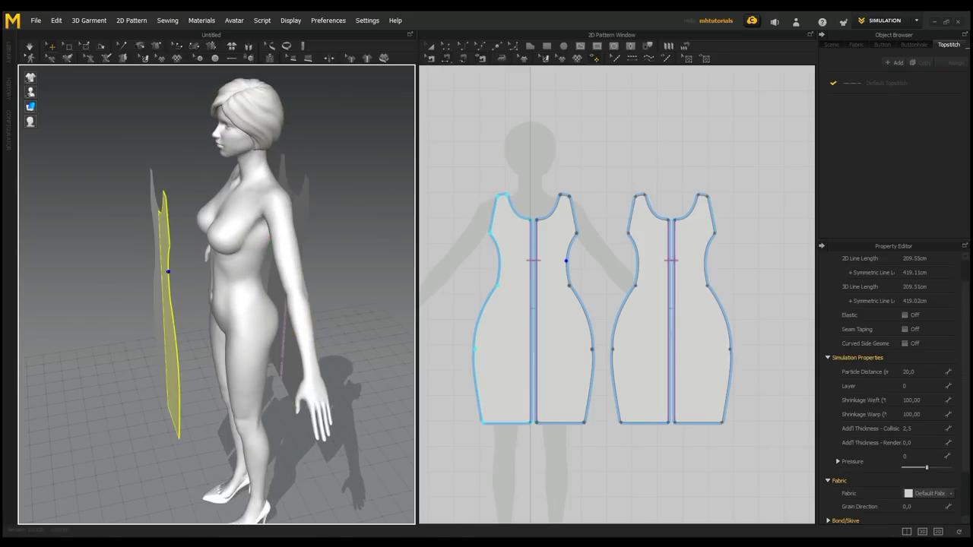
left_click(152, 204, "shift")
left_click(169, 320)
left_click_drag(156, 321, 181, 318)
key("2")
right_click_drag(182, 318, 173, 354)
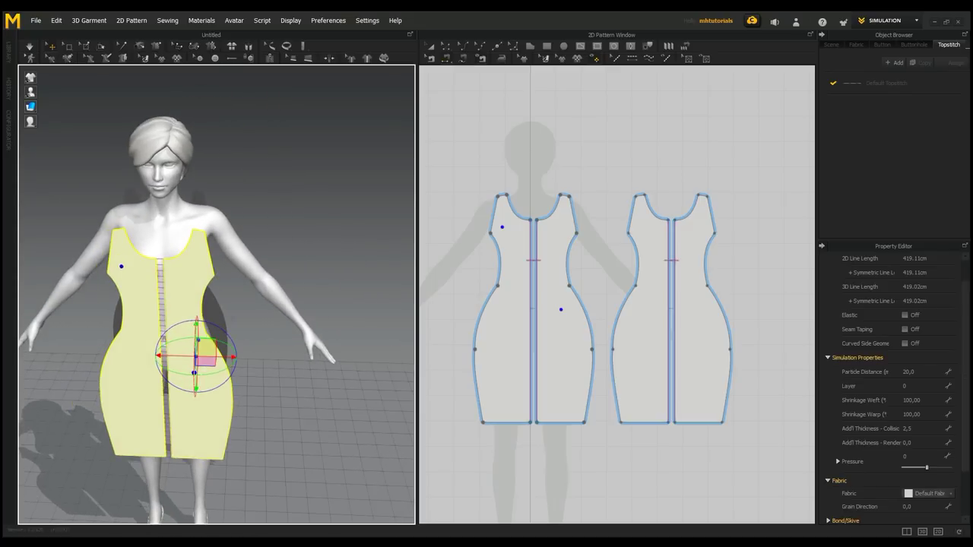
Sew the front side edges to the matching back side edges at waist, hip and lower skirt with segment sewing.
left_click(446, 59)
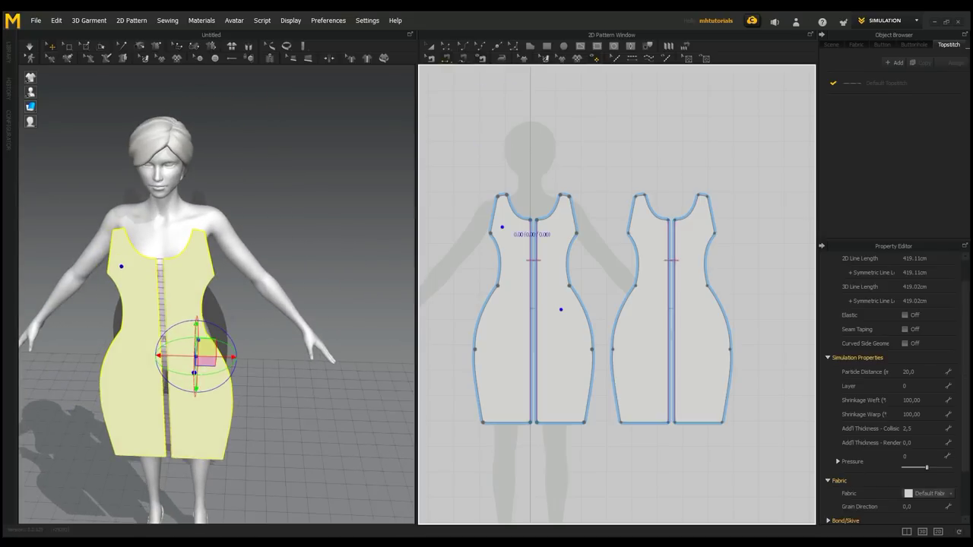
left_click(568, 259)
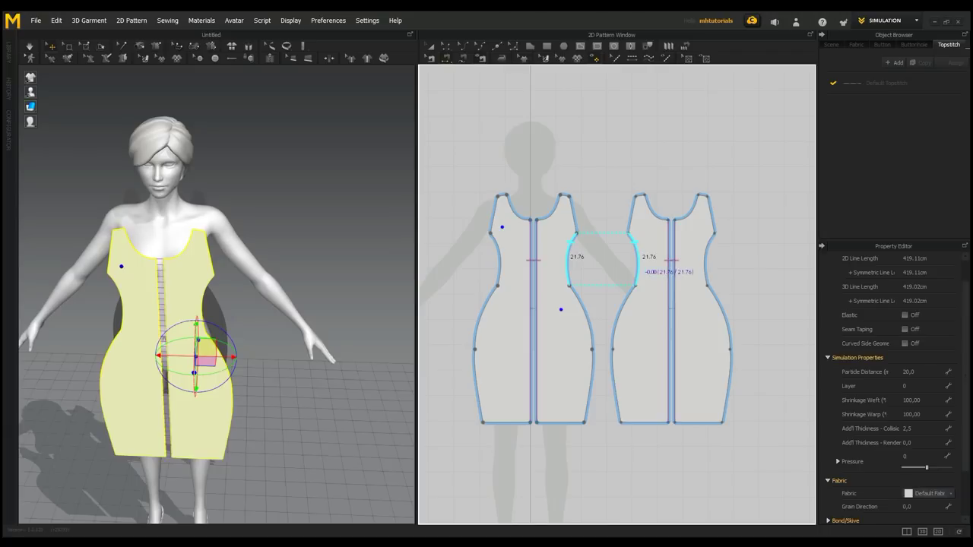
left_click(638, 264)
right_click_drag(323, 327, 283, 331)
left_click(591, 337)
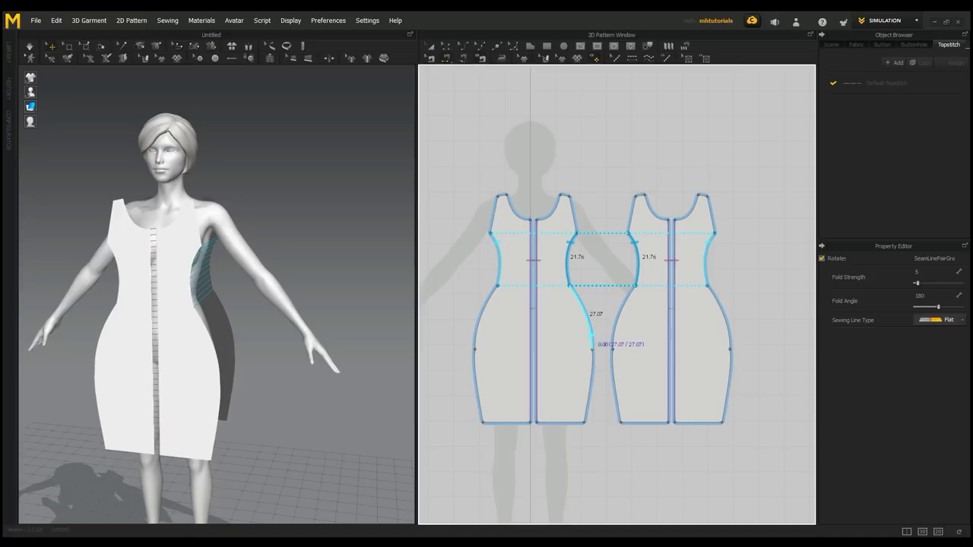
left_click(591, 390)
left_click(616, 395)
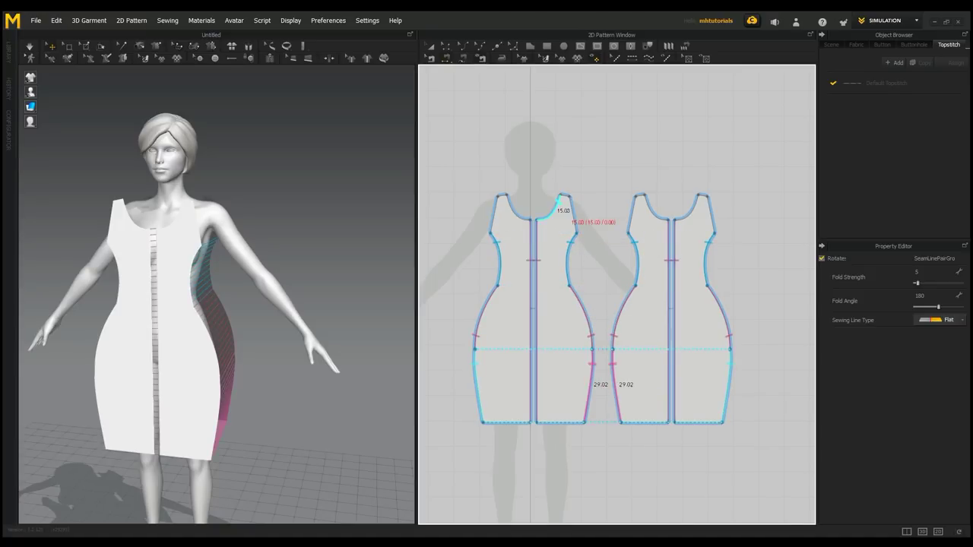
Sew the front shoulder edge to the matching back shoulder edge with segment sewing.
left_click(569, 195)
left_click(639, 196)
mouse_move(327, 274)
right_mouse_down()
mouse_move(323, 365)
mouse_move(328, 279)
right_mouse_up()
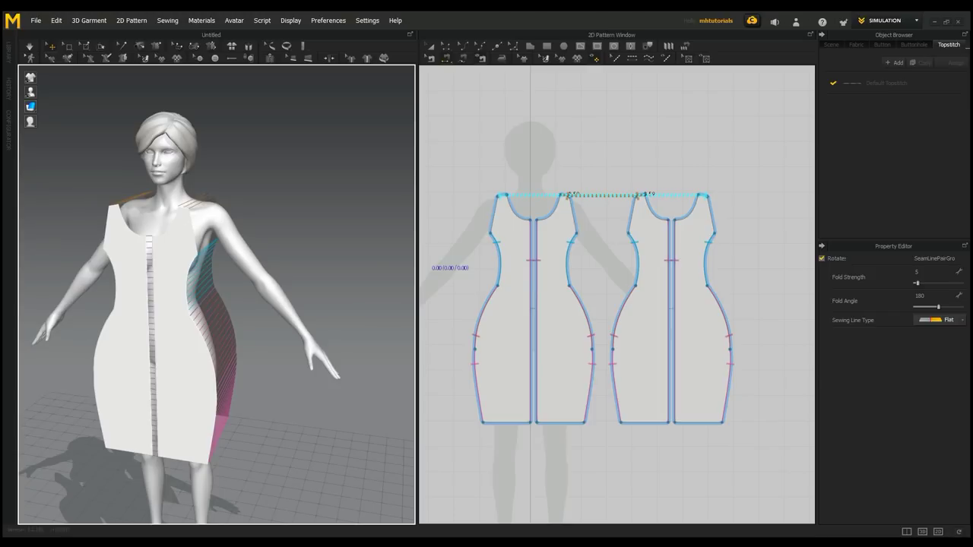
Run the simulation to try draping the dress, and reset the pieces to their flat 3D arrangement.
key("space")
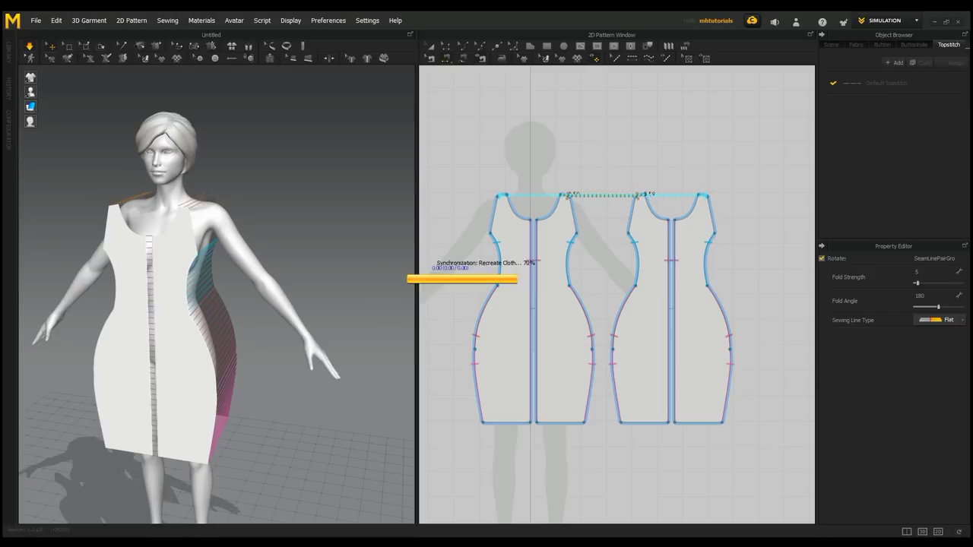
right_click_drag(266, 304, 298, 290)
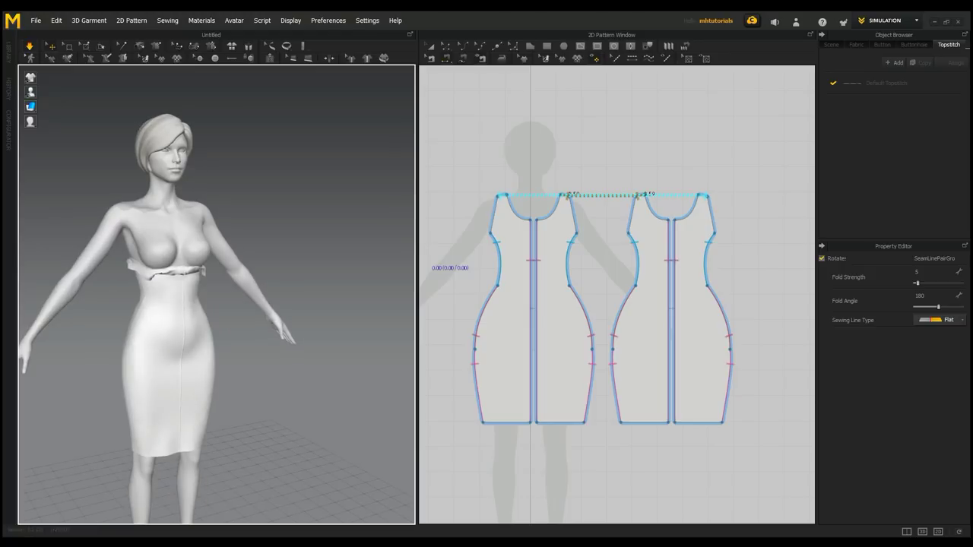
left_click(249, 47)
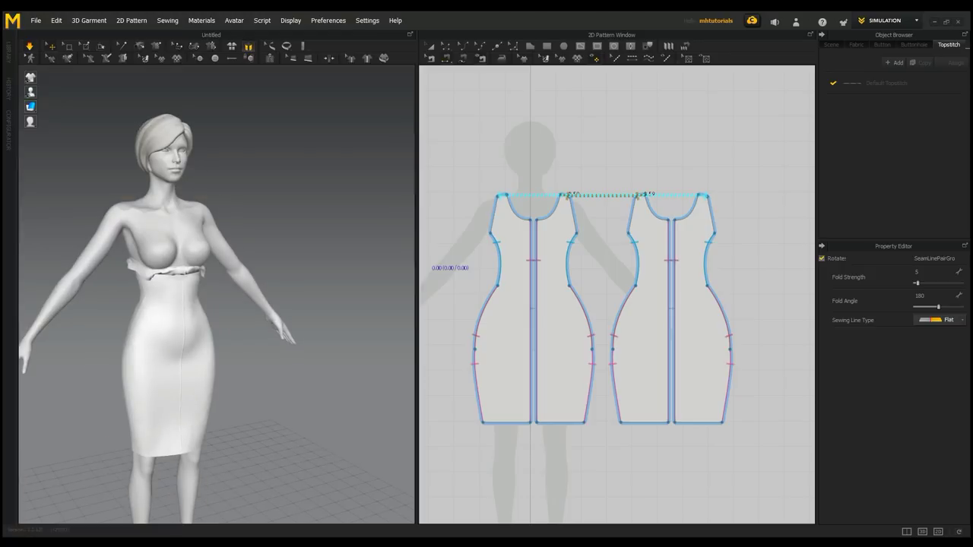
middle_click_drag(263, 228, 271, 277)
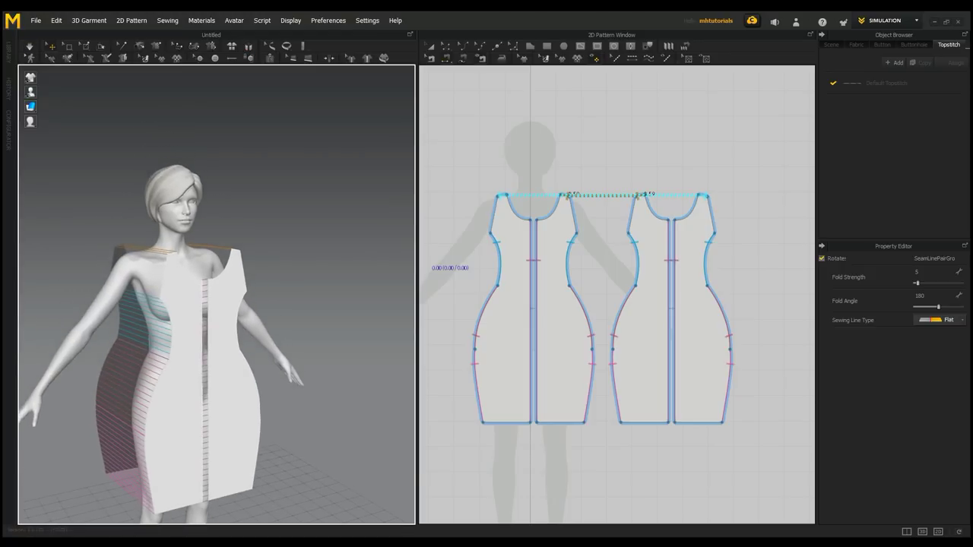
Select all four front and back dress pieces in 3D and raise them slightly toward the avatar's shoulders.
left_click(230, 297)
left_click(175, 281, "shift")
right_click_drag(178, 282, 283, 284)
left_click(173, 294, "shift")
left_click(132, 289, "shift")
right_click_drag(137, 289, 57, 289)
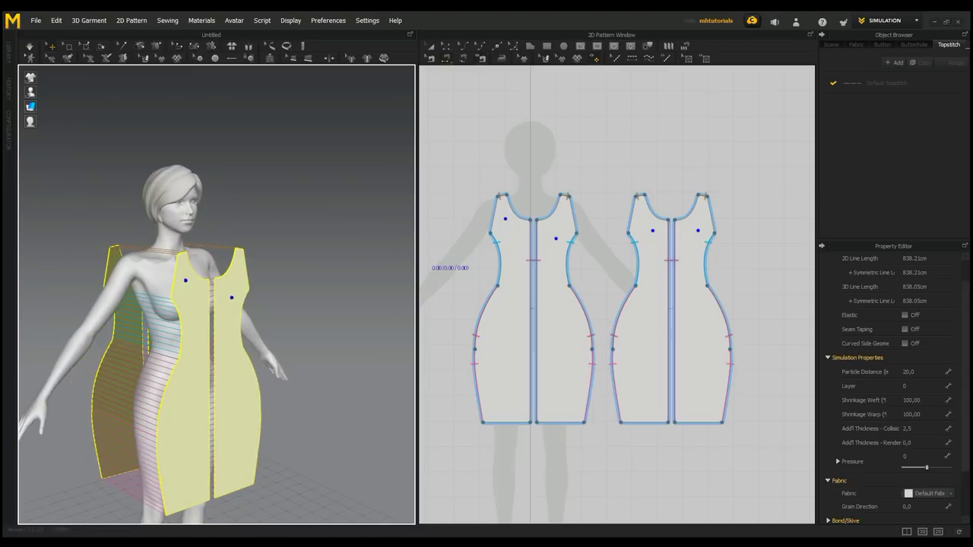
left_click(193, 327)
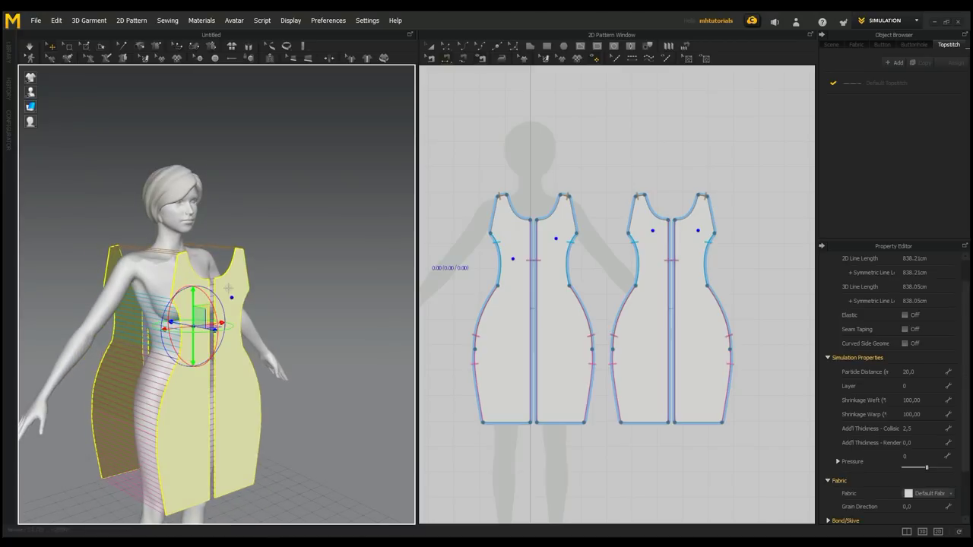
left_click_drag(193, 290, 193, 274)
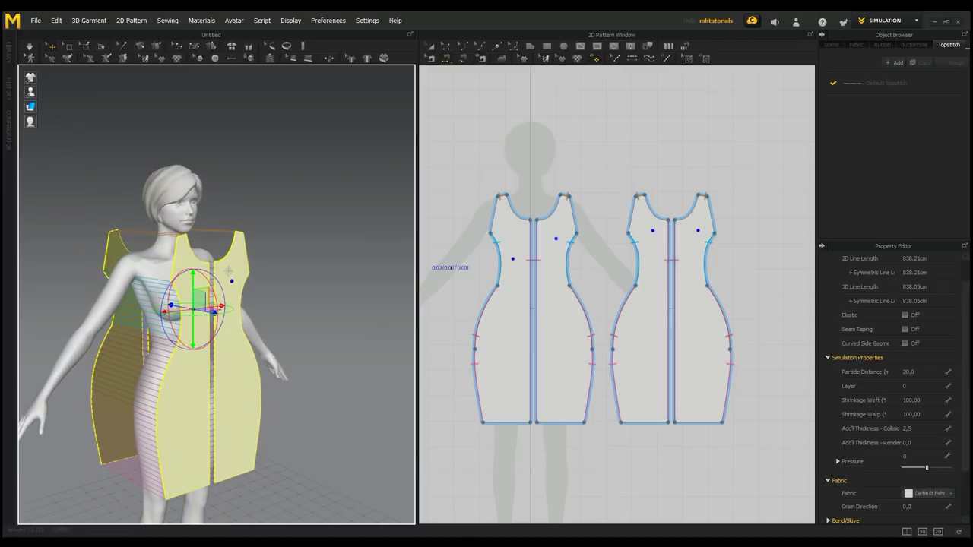
Simulate the dress so it drapes over the avatar, and inspect the fit from the side and back.
key("space")
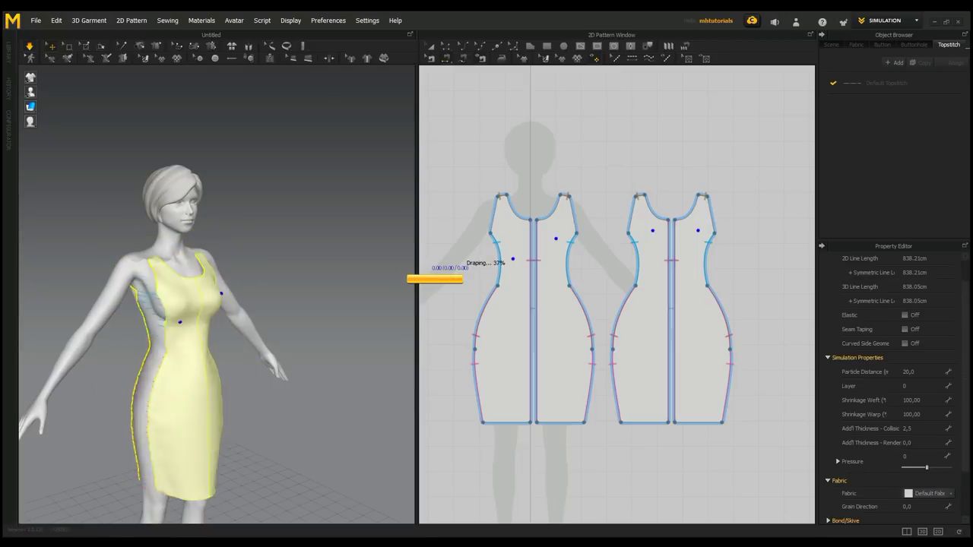
mouse_move(258, 297)
right_mouse_down()
mouse_move(190, 349)
mouse_move(183, 316)
mouse_move(205, 281)
mouse_move(255, 282)
right_mouse_up()
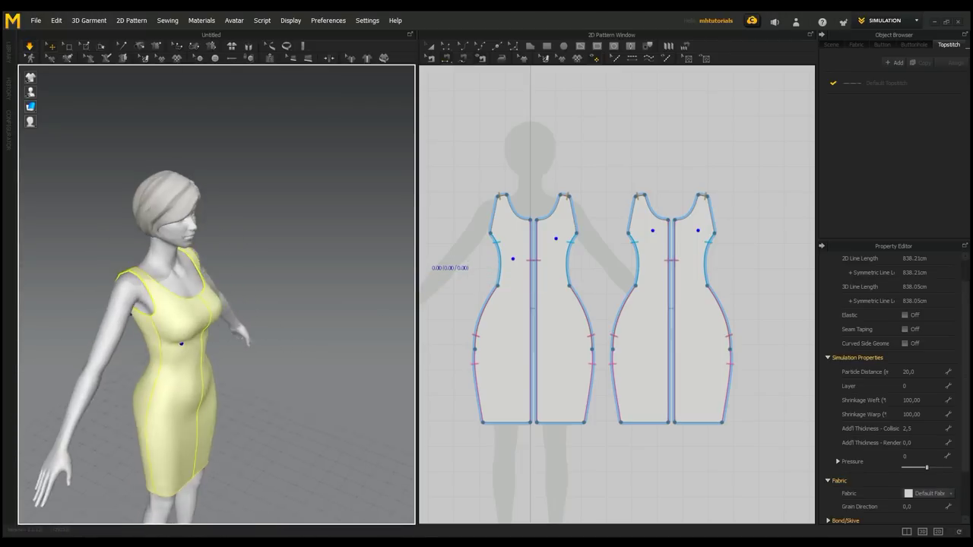
right_click_drag(175, 319, 362, 326)
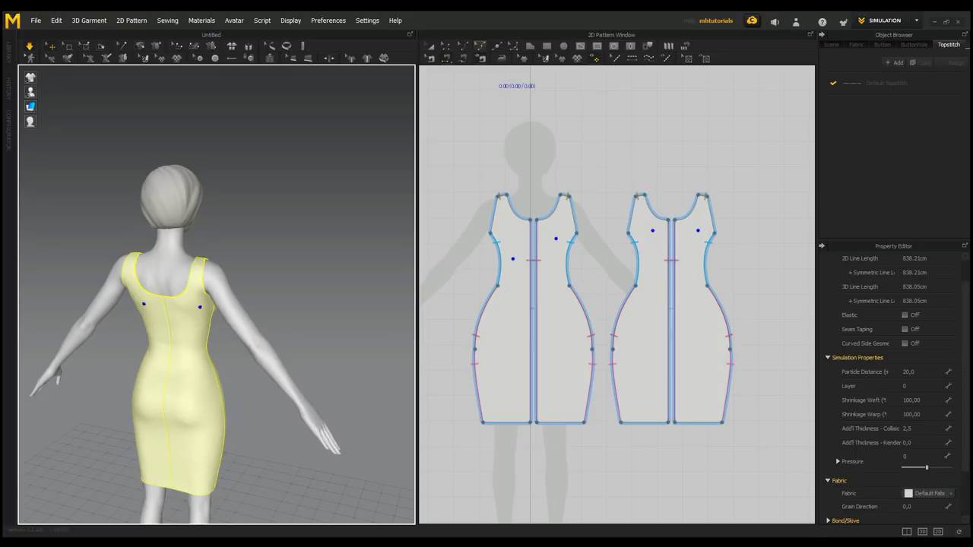
Reshape the back neckline curve and shift the shoulder strap points of the back pieces slightly inward toward the center.
left_click(480, 46)
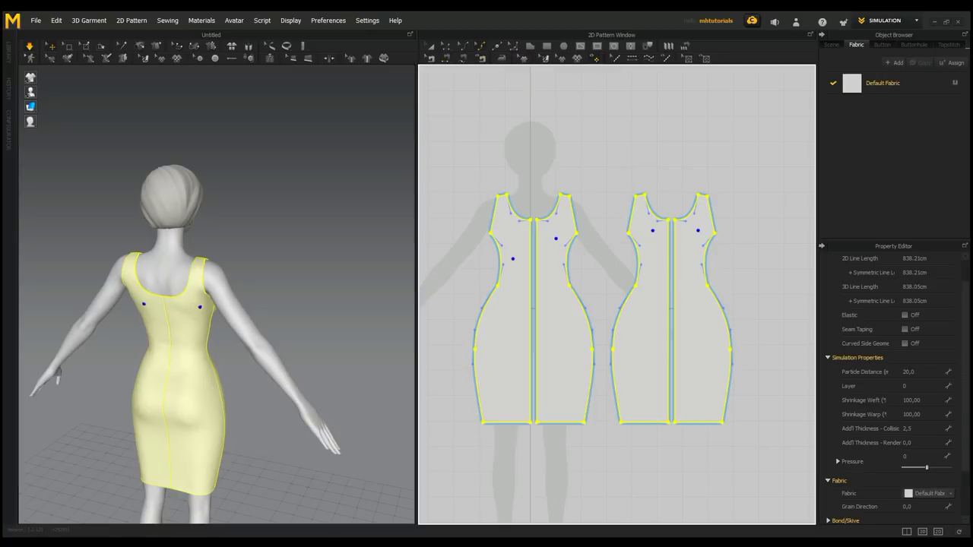
middle_click_drag(623, 206, 542, 326)
scroll(582, 375, "up", 5)
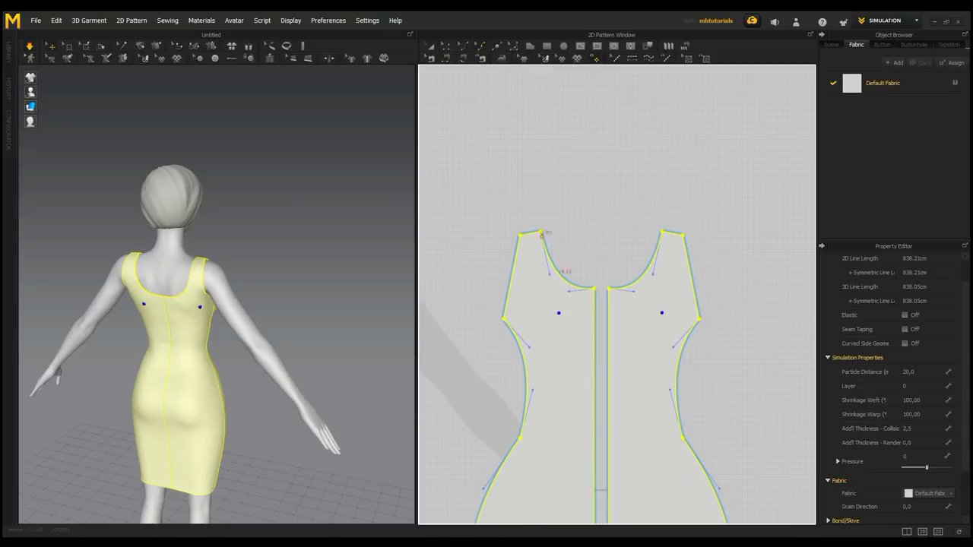
left_click_drag(550, 274, 541, 275)
left_click_drag(540, 232, 524, 235)
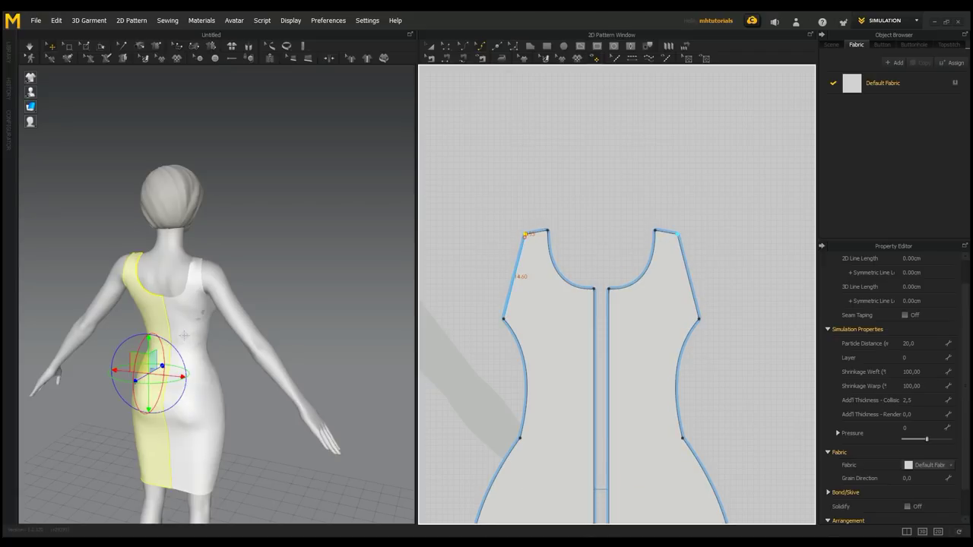
Reset the 3D arrangement, simulate the dress again with the reshaped back pieces, and inspect the fit around the avatar.
left_click(248, 47)
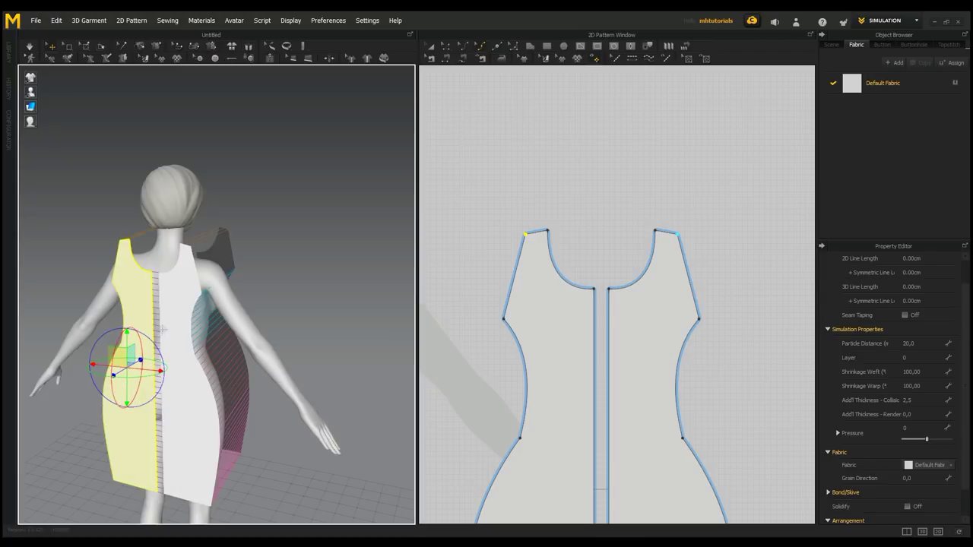
key("space")
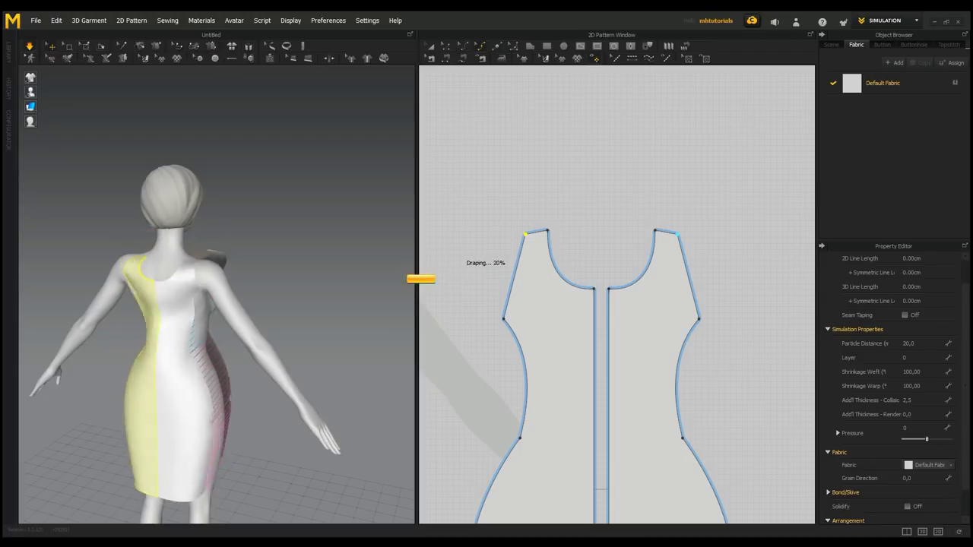
right_click_drag(175, 304, 257, 308)
scroll(217, 295, "up", 5)
scroll(217, 295, "up", 3)
scroll(217, 295, "up", 3)
scroll(217, 295, "down", 4)
middle_click_drag(217, 295, 270, 221)
right_click_drag(228, 251, 327, 287)
Tug the simulated front fabric near the chest, waist and hips to straighten the center seam.
left_click(239, 253)
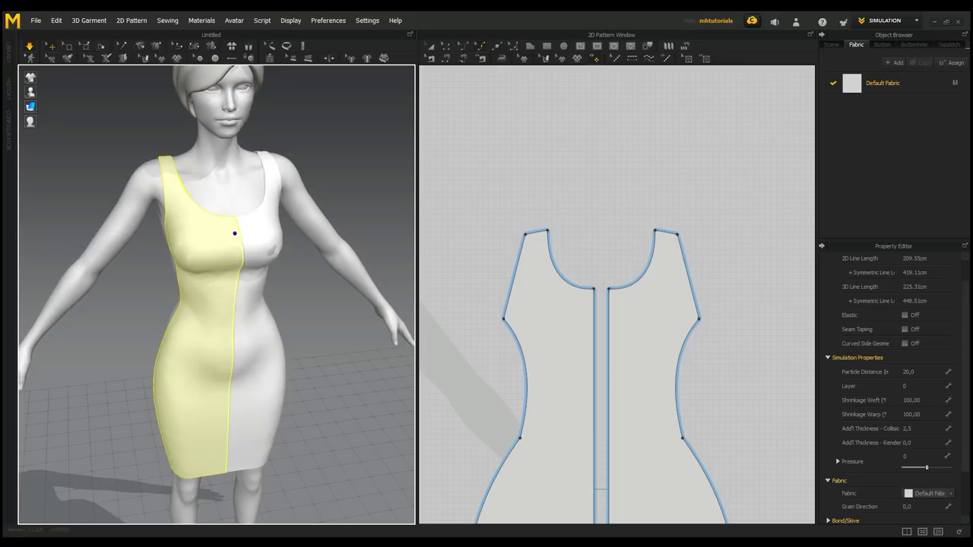
mouse_move(225, 300)
left_mouse_down()
mouse_move(214, 304)
mouse_move(232, 299)
left_mouse_up()
left_click_drag(226, 339, 220, 344)
right_click_drag(229, 338, 215, 319)
left_click(327, 327)
right_click_drag(327, 327, 304, 313)
scroll(221, 297, "down", 2)
scroll(221, 297, "up", 2)
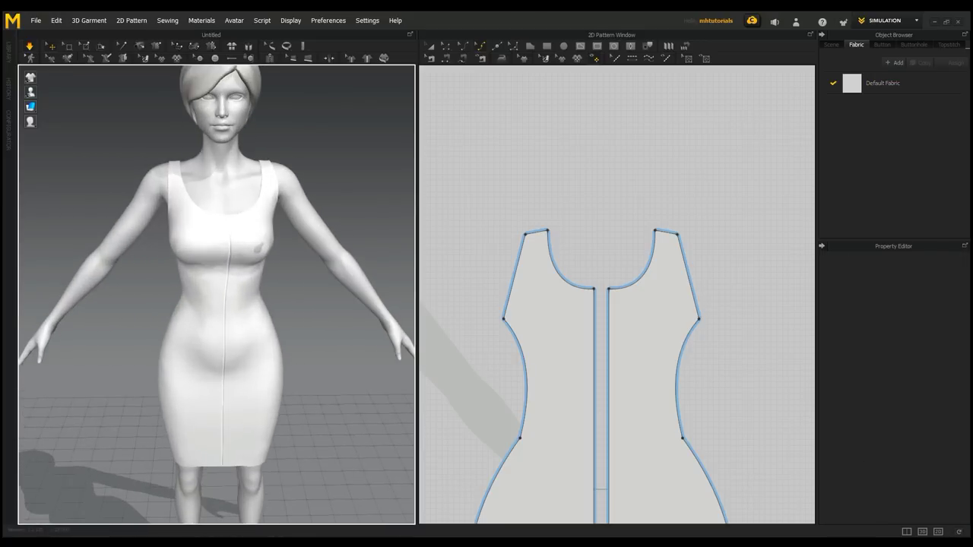
Pull the simulated fabric over the bust where the avatar pokes through the front piece.
left_click(259, 251)
left_click(259, 251)
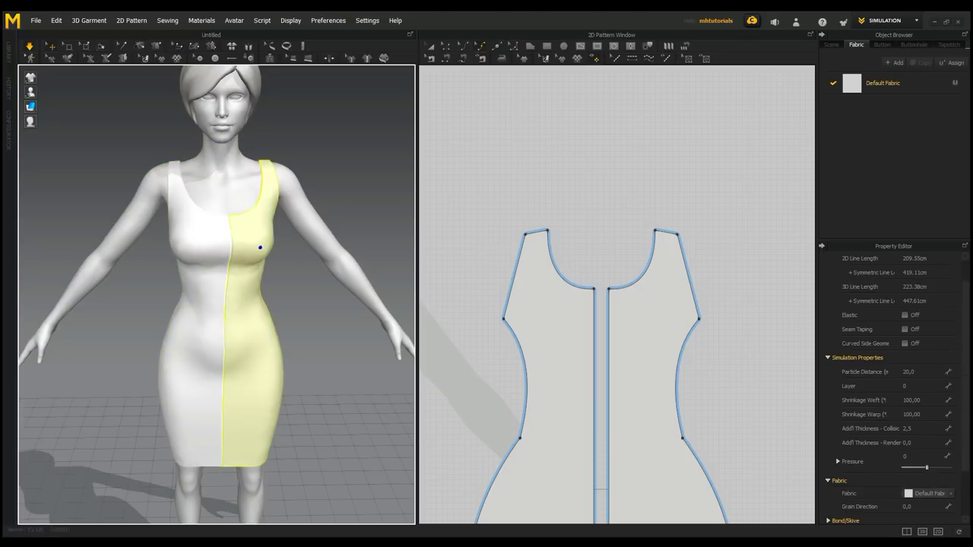
right_click_drag(260, 249, 117, 235)
key("2")
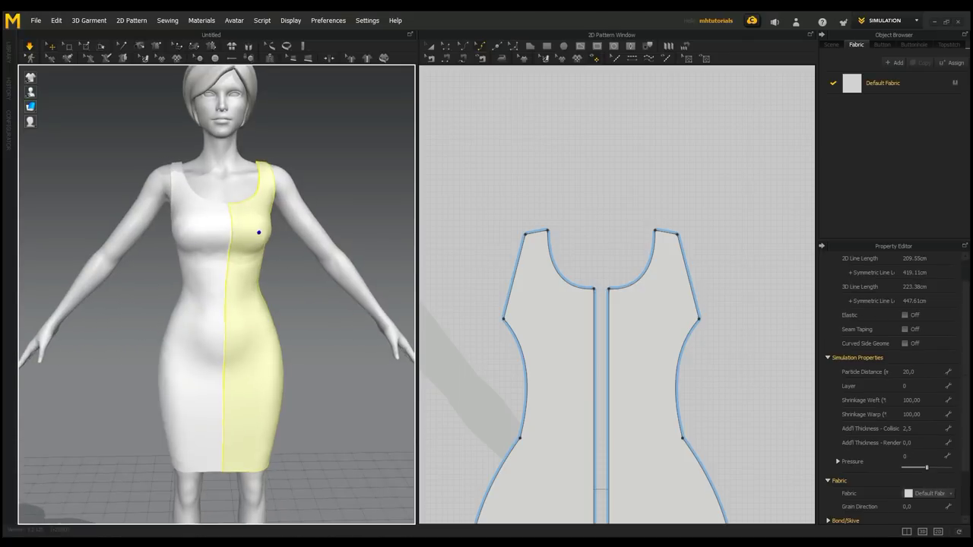
middle_click_drag(262, 229, 272, 72)
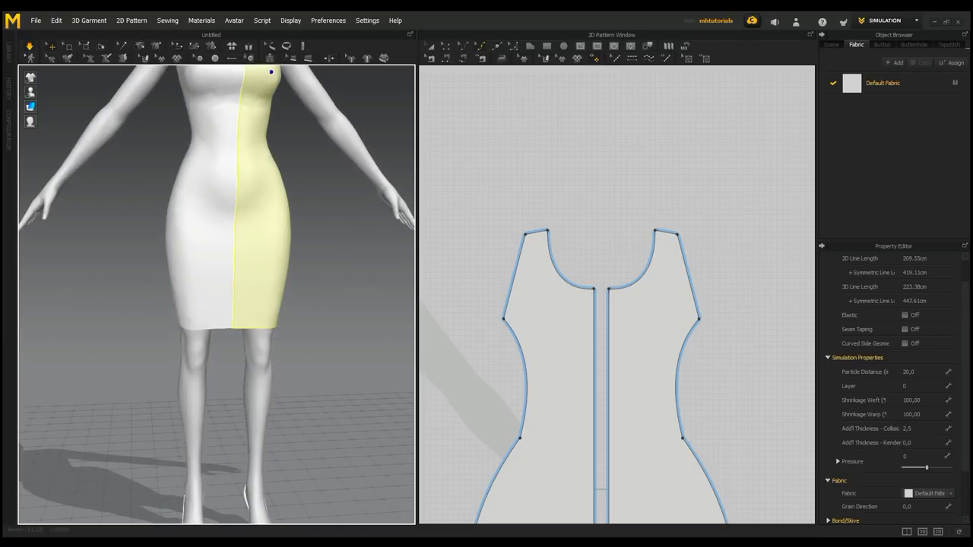
middle_click_drag(266, 221, 267, 135)
scroll(217, 295, "down", 2)
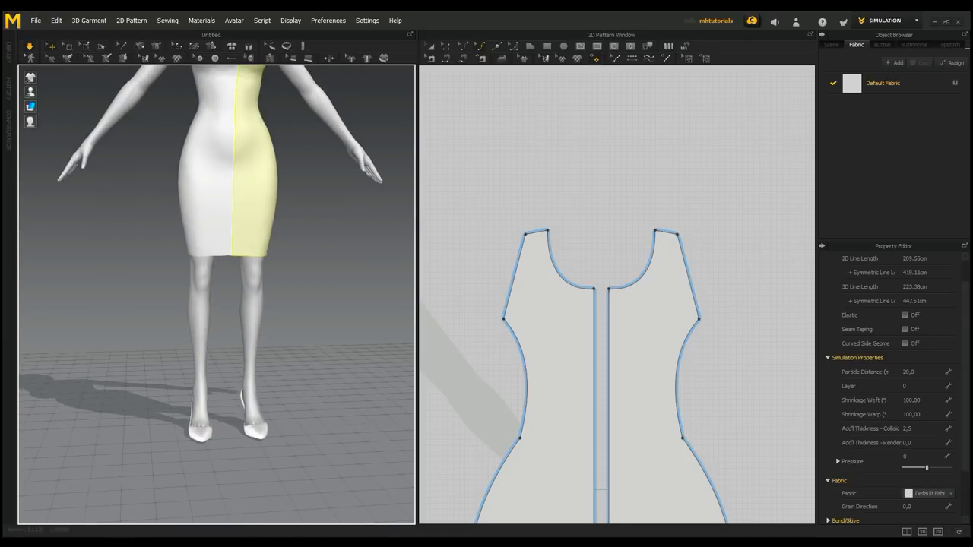
Draw a zigzag trim piece with five downward points, about 18.6 cm wide with teeth about 6 cm long, below the left front piece's hem.
middle_click_drag(595, 398, 606, 190)
middle_click_drag(483, 498, 527, 327)
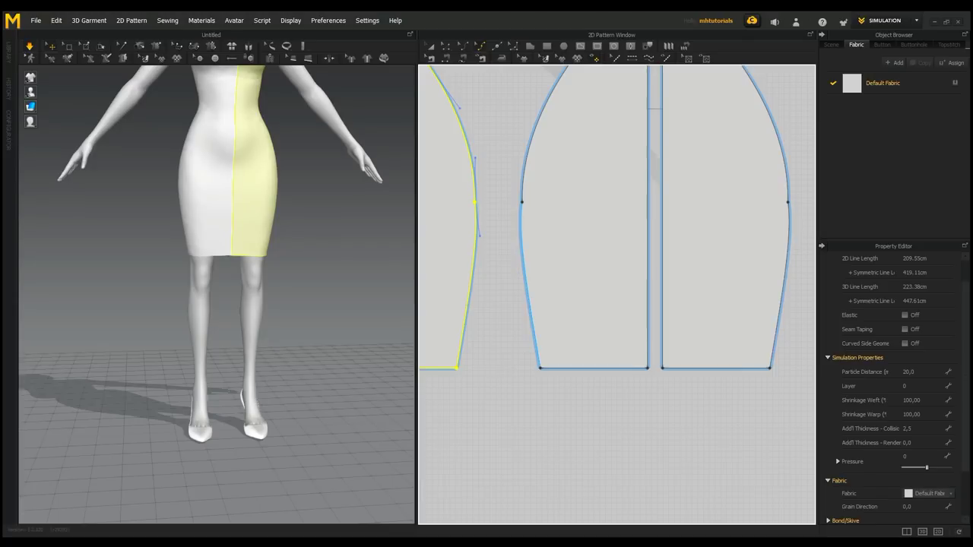
scroll(519, 356, "down", 3)
middle_click_drag(442, 145, 579, 120)
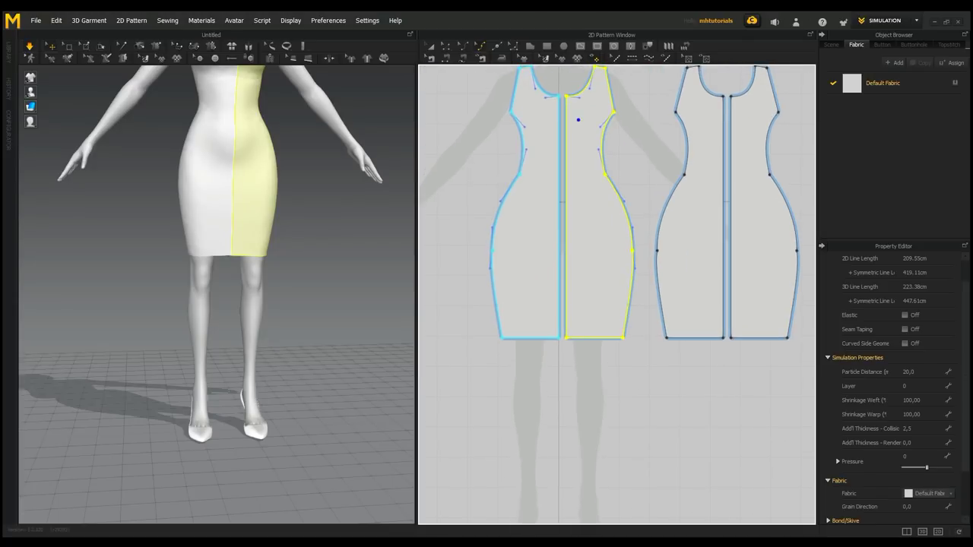
scroll(519, 387, "up", 5)
left_click(466, 261)
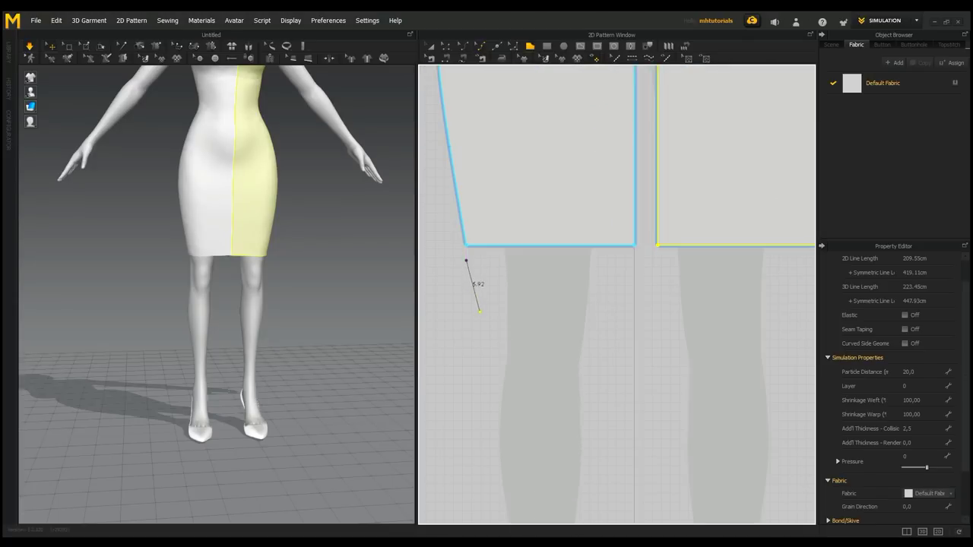
left_click(480, 311)
left_click(500, 260)
left_click(531, 261)
left_click(546, 311)
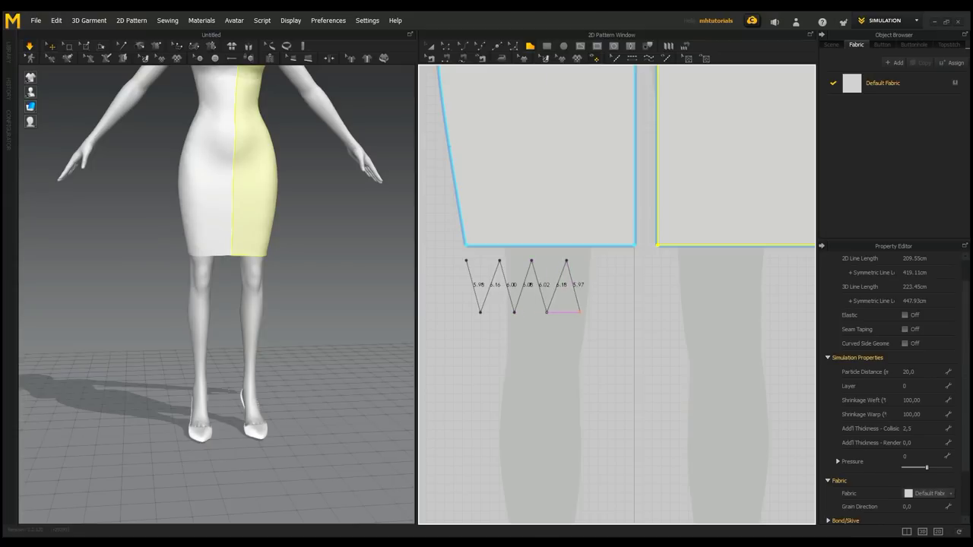
left_click(581, 312)
left_click(601, 261)
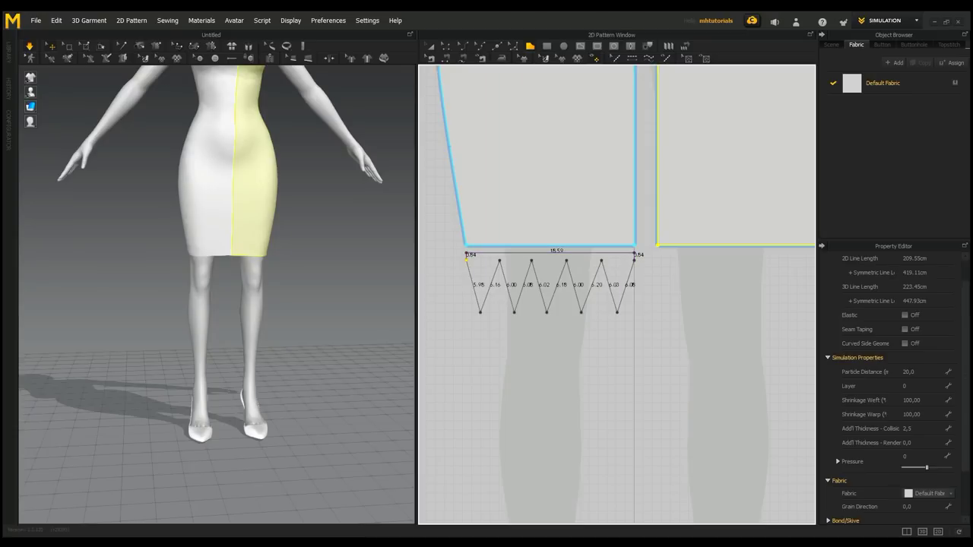
left_click(466, 254)
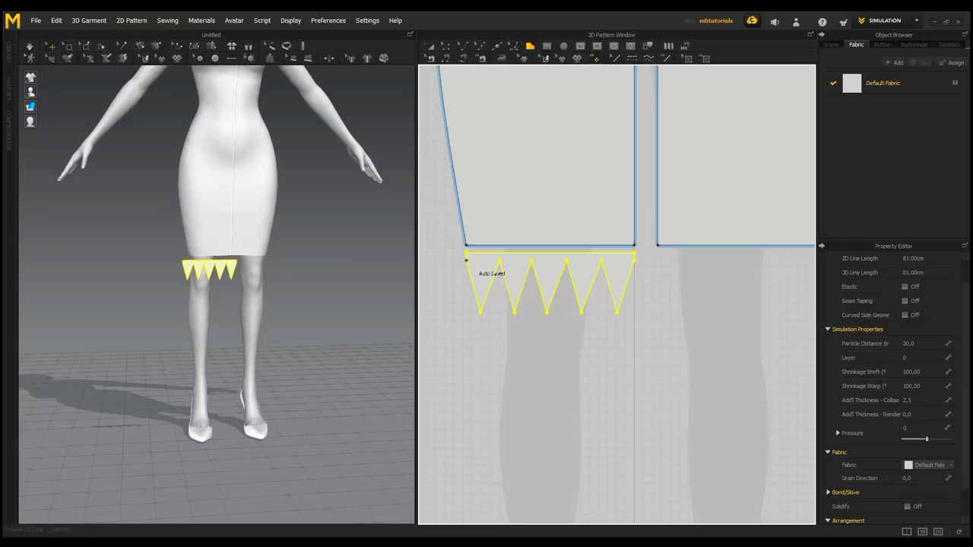
Sew the straight upper edge of the zigzag trim to the hem of the front piece above it.
scroll(567, 391, "down", 3)
scroll(567, 391, "up", 5)
scroll(566, 381, "down", 2)
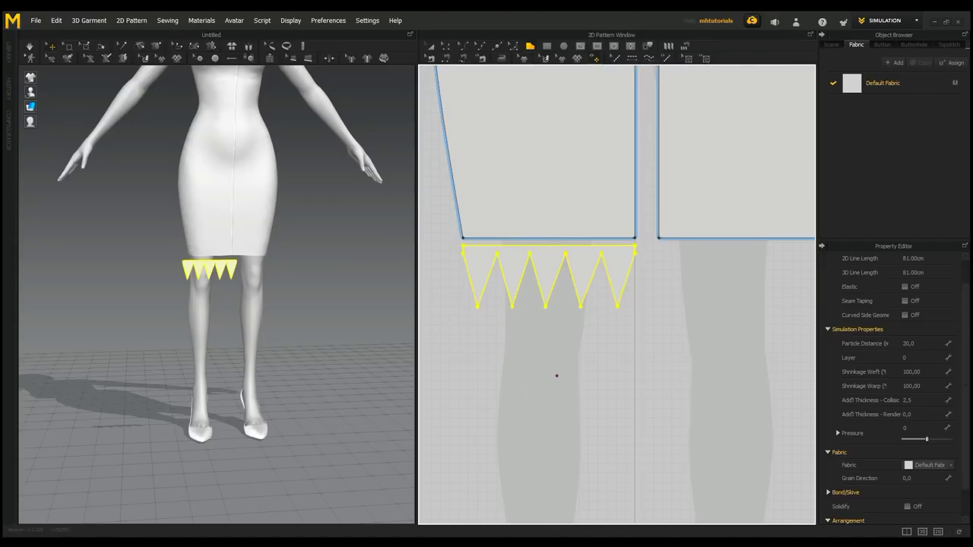
middle_click_drag(545, 356, 568, 399)
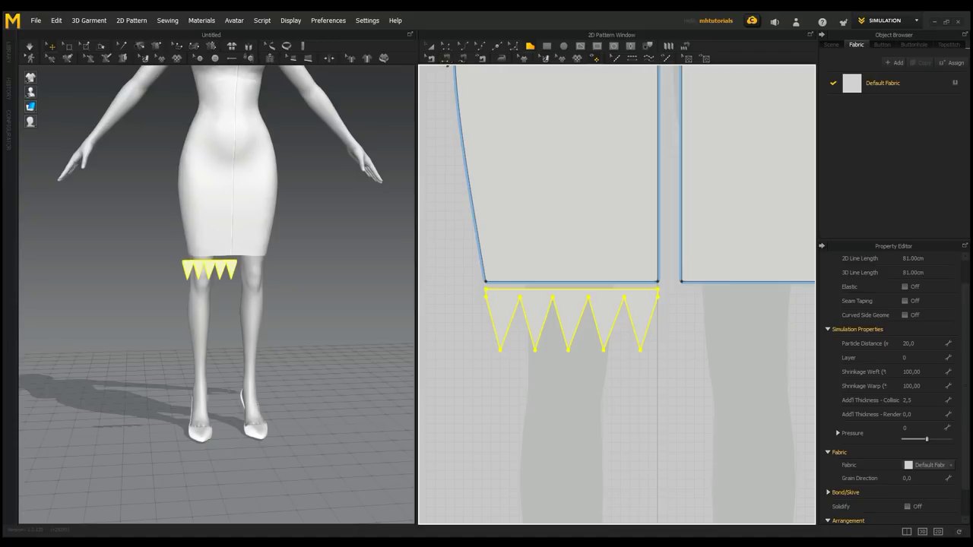
left_click(446, 60)
left_click(575, 290)
left_click(570, 282)
Move the zigzag trim in 3D closer to the avatar's legs so it sits just below the front hem.
right_click_drag(342, 312, 343, 360)
scroll(209, 296, "up", 3)
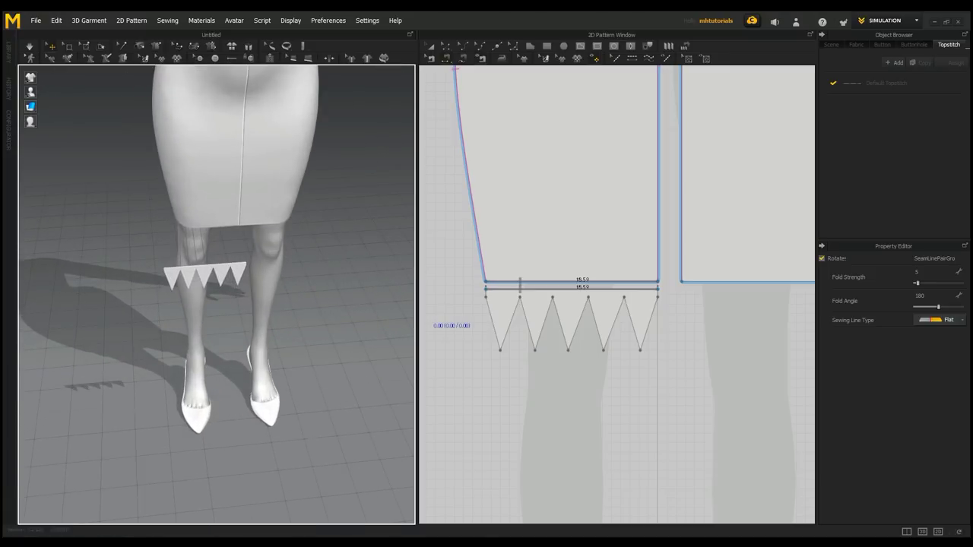
middle_click_drag(209, 296, 230, 354)
right_click_drag(230, 354, 247, 345)
left_click(639, 315)
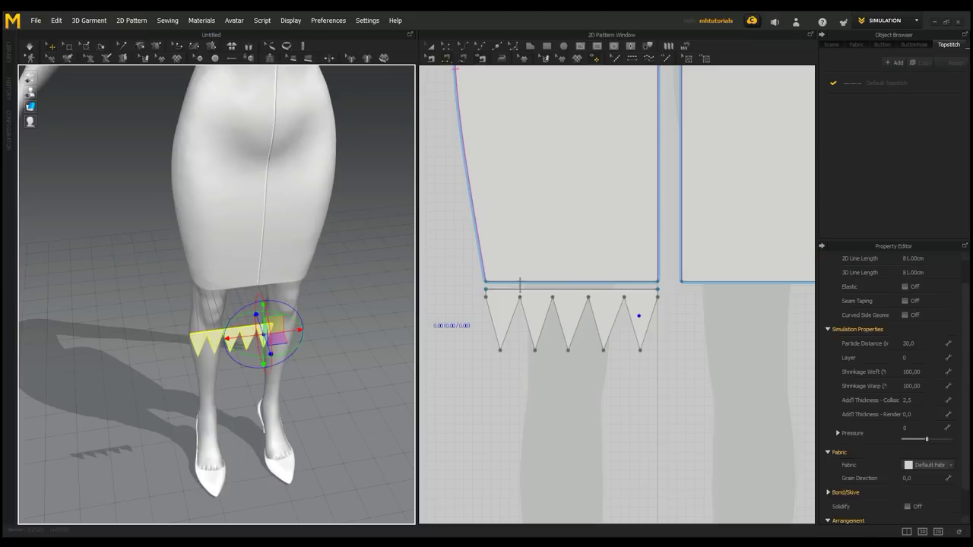
left_click_drag(291, 332, 297, 331)
right_click_drag(251, 354, 343, 348)
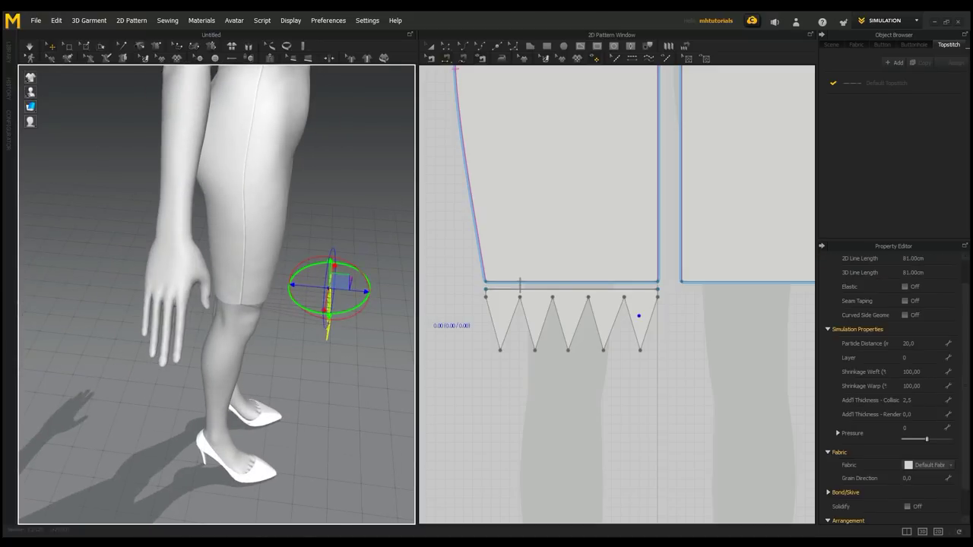
left_click_drag(368, 292, 322, 287)
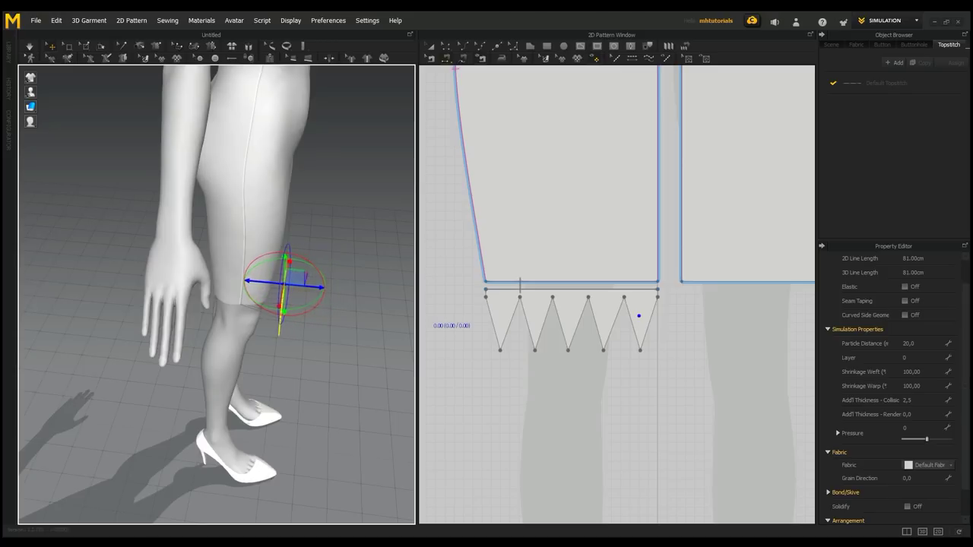
right_click_drag(320, 287, 209, 326)
key("2")
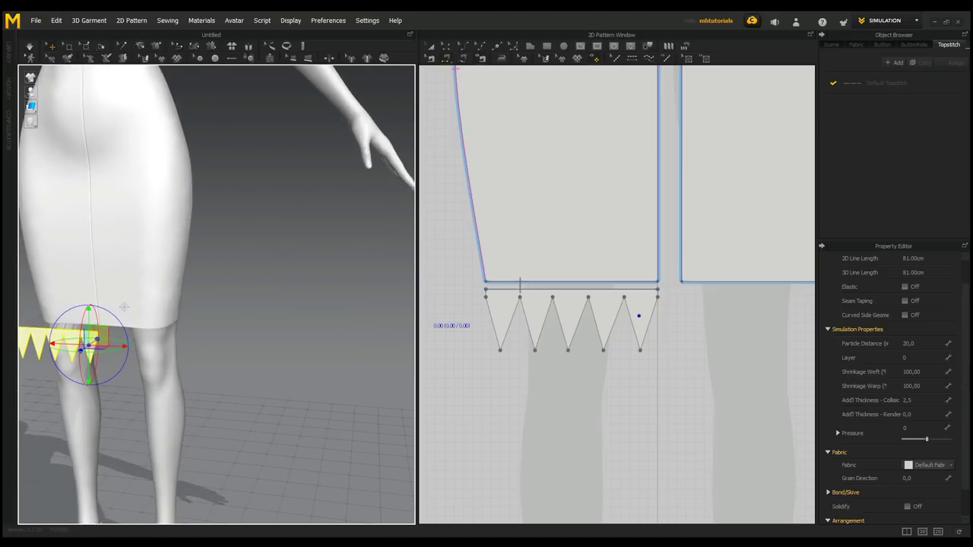
Duplicate the zigzag trim and place the copy below the hem of the other front piece.
scroll(651, 440, "down", 3)
middle_click_drag(655, 434, 563, 439)
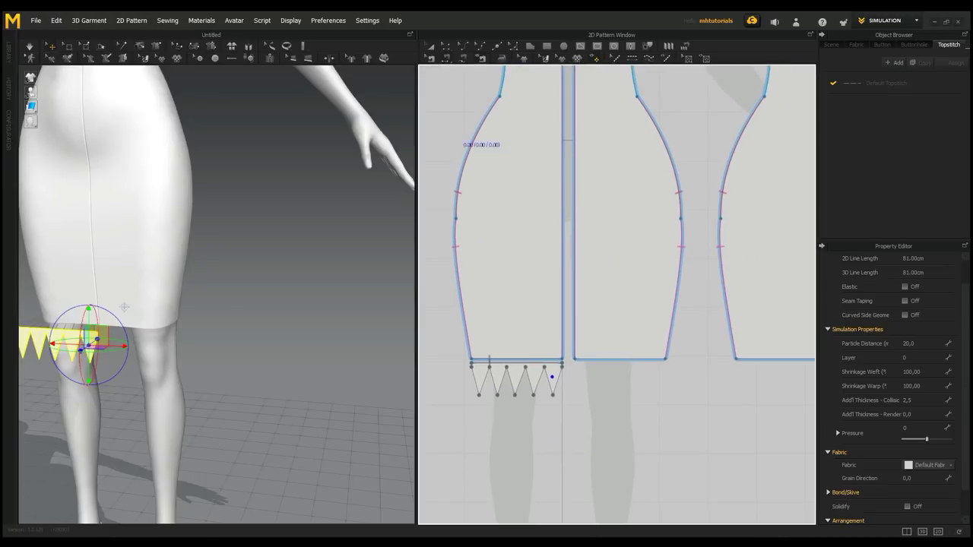
left_click(432, 47)
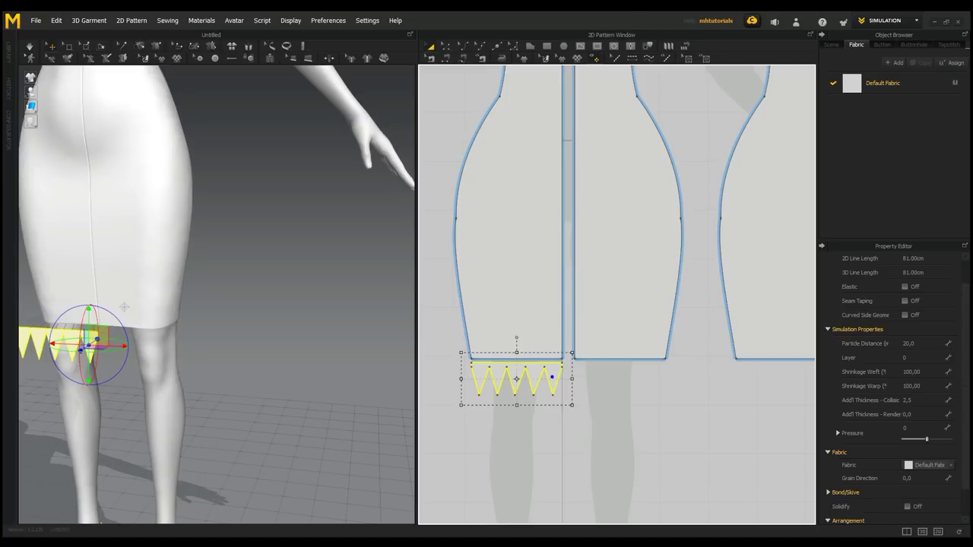
key("ctrl+v")
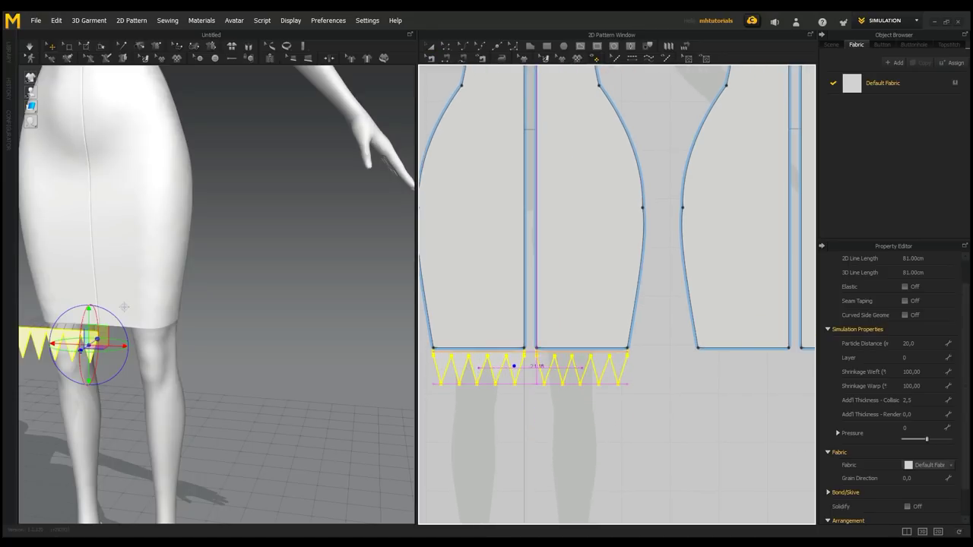
left_click(581, 368)
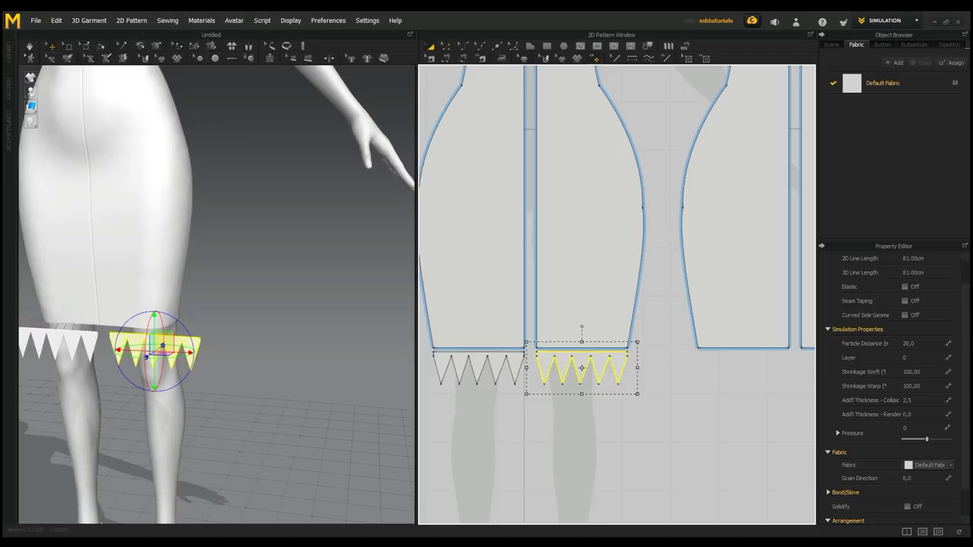
Sew the straight upper edge of the copied trim to the right front piece's hem.
scroll(703, 355, "up", 4)
middle_click_drag(549, 351, 718, 363)
left_click(446, 59)
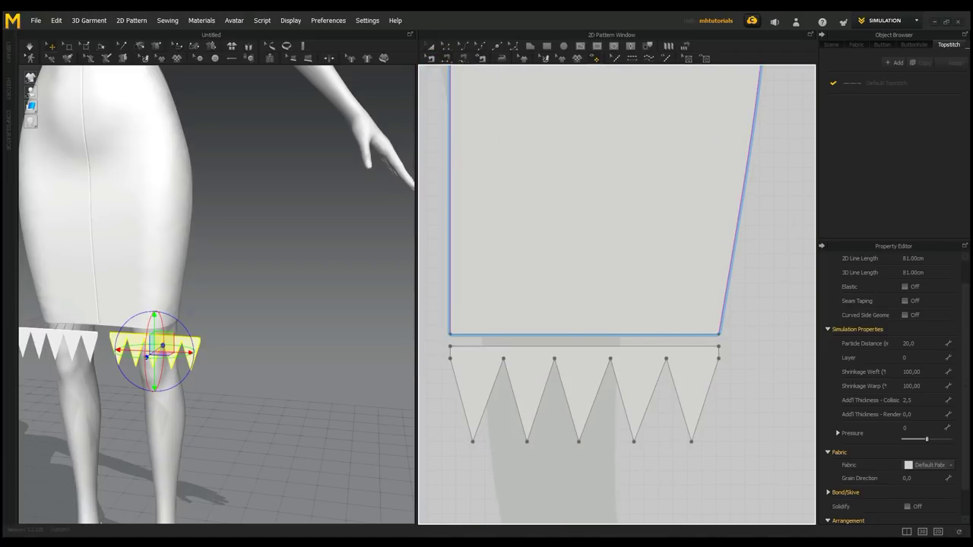
left_click(518, 346)
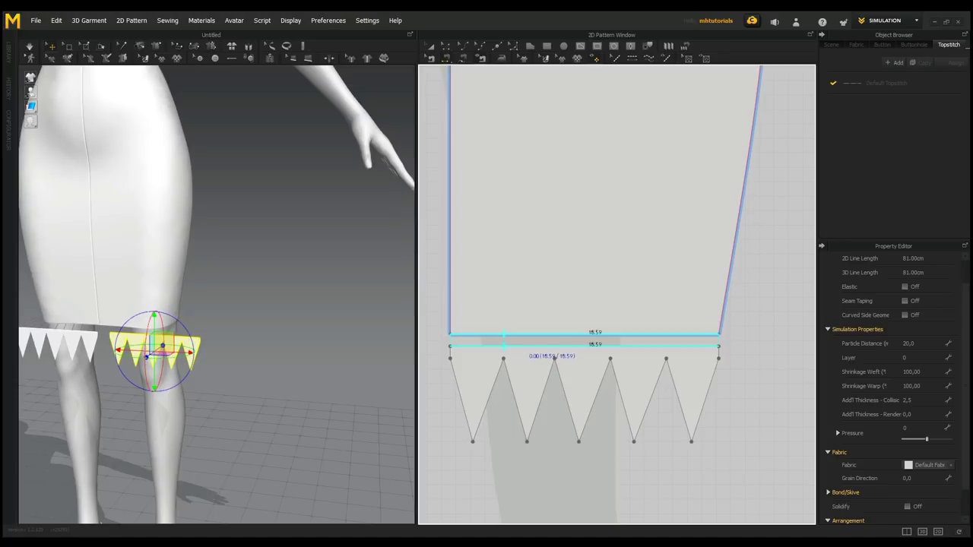
left_click(555, 346)
Sew the short facing side edges of the two front trims together at the center.
scroll(498, 404, "down", 3)
middle_click_drag(489, 457, 579, 458)
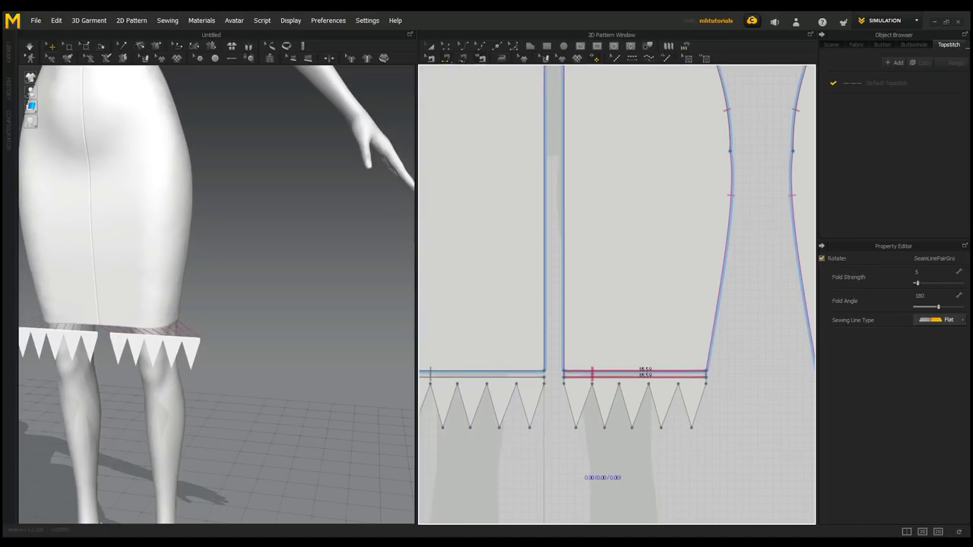
scroll(577, 444, "up", 6)
middle_click_drag(498, 373, 569, 464)
left_click(605, 301)
left_click(525, 295)
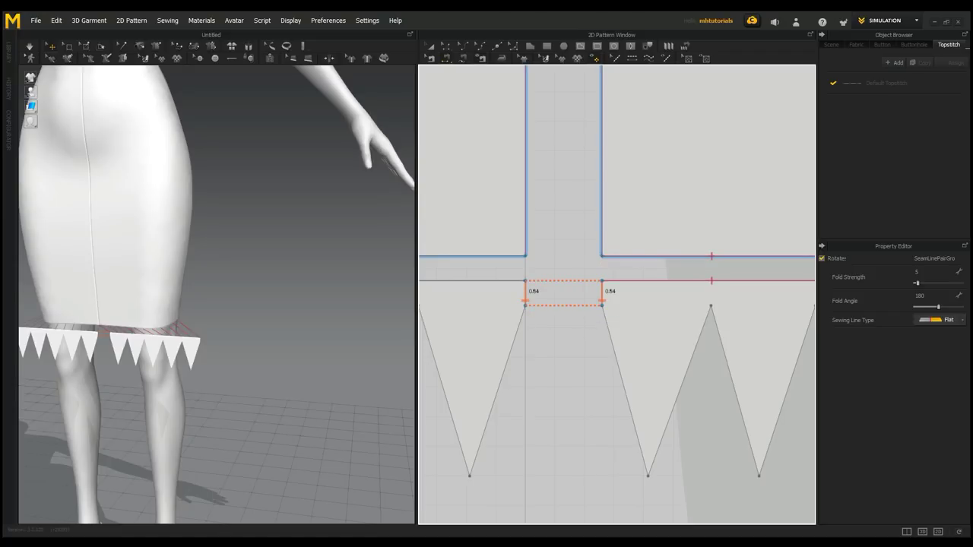
Duplicate both front zigzag trims together and place the copies below the hems of the two back pieces.
scroll(631, 441, "down", 8)
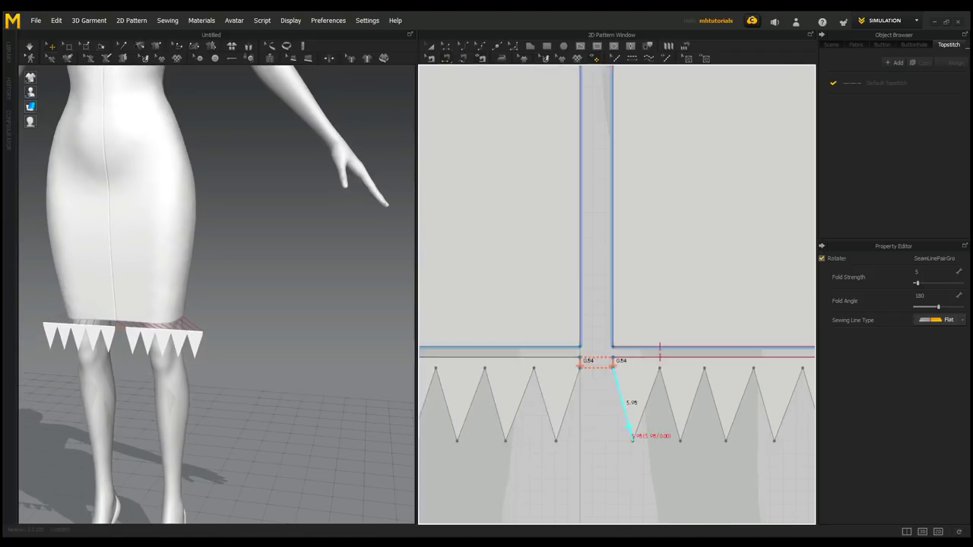
middle_click_drag(630, 444, 584, 367)
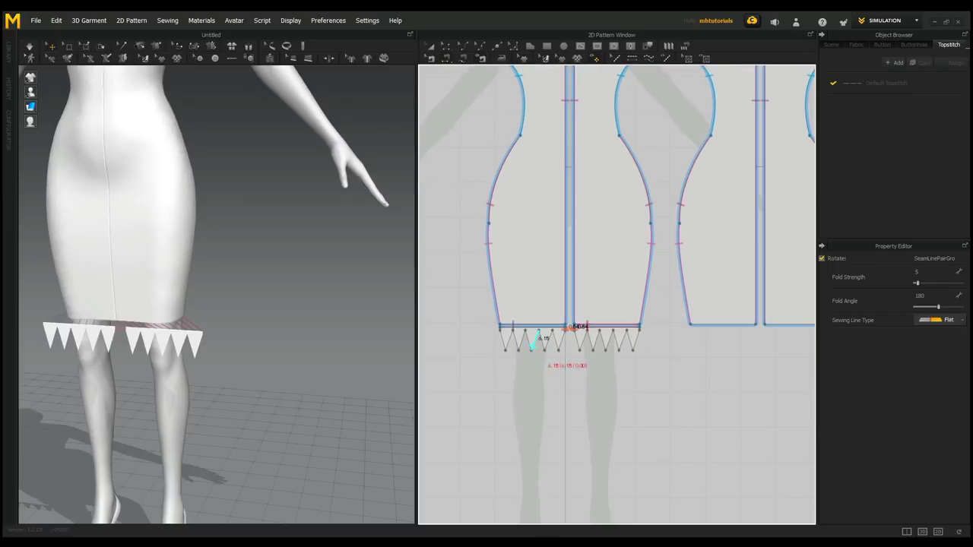
left_click(430, 46)
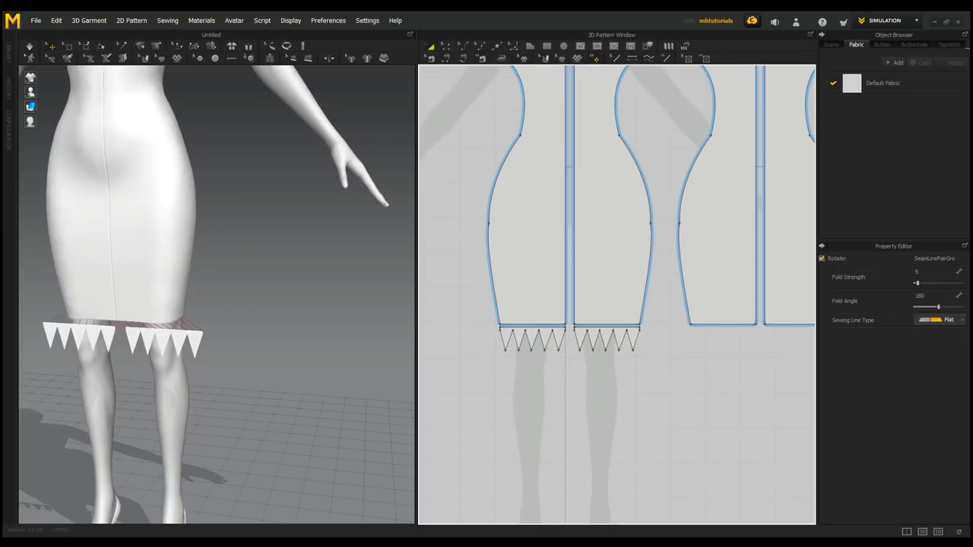
left_click(532, 340)
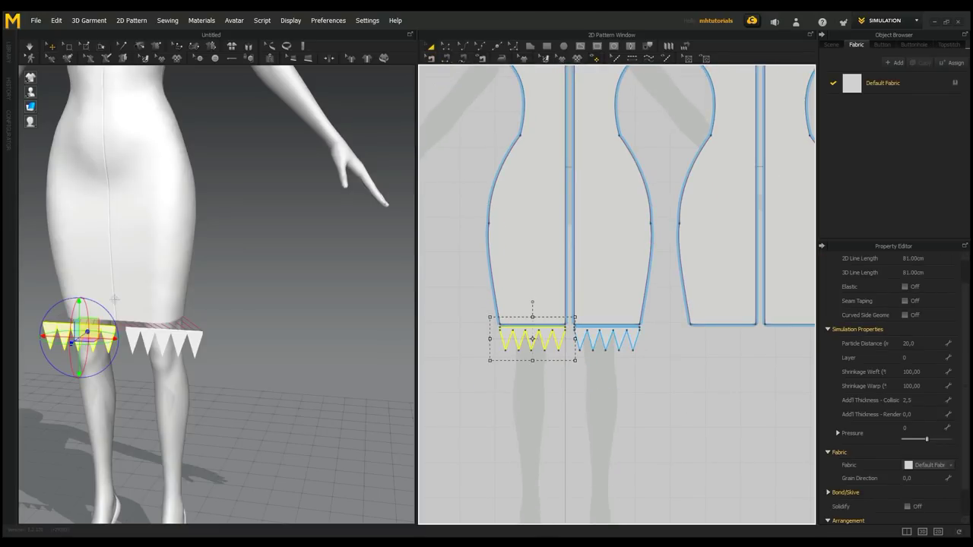
left_click(607, 338, "shift")
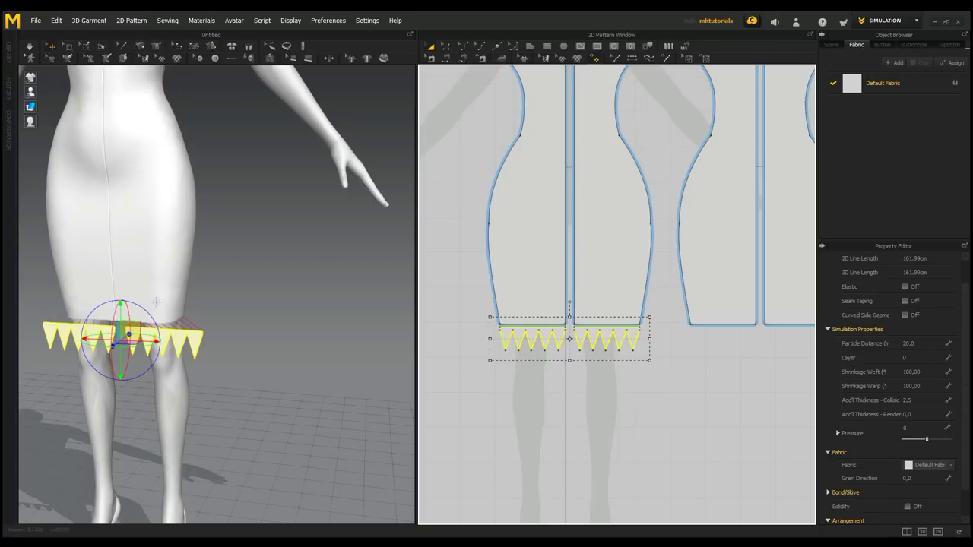
key("ctrl+v")
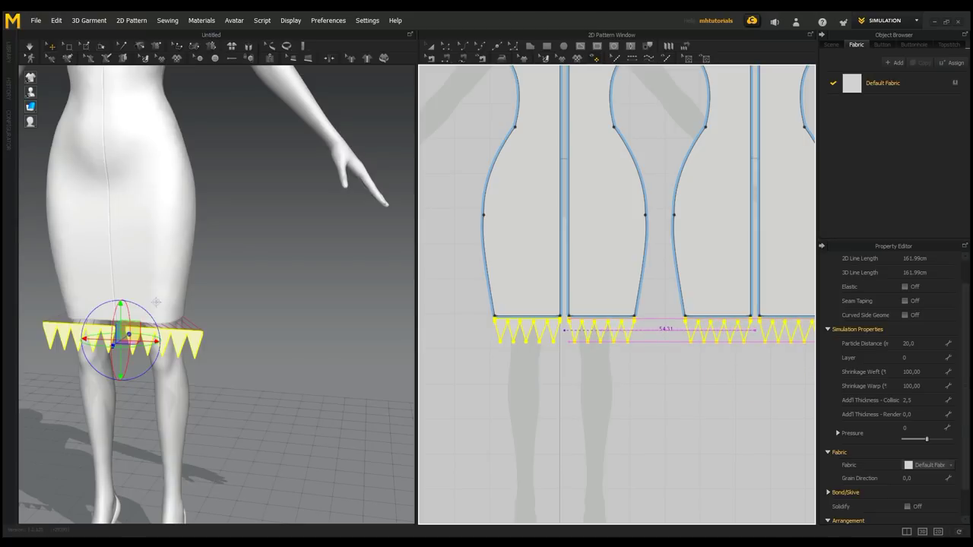
left_click(755, 330)
Move the copied trims in 3D behind the avatar's legs, centered close to the back hem.
scroll(334, 335, "down", 2)
right_click_drag(338, 333, 143, 339)
middle_click_drag(143, 339, 211, 339)
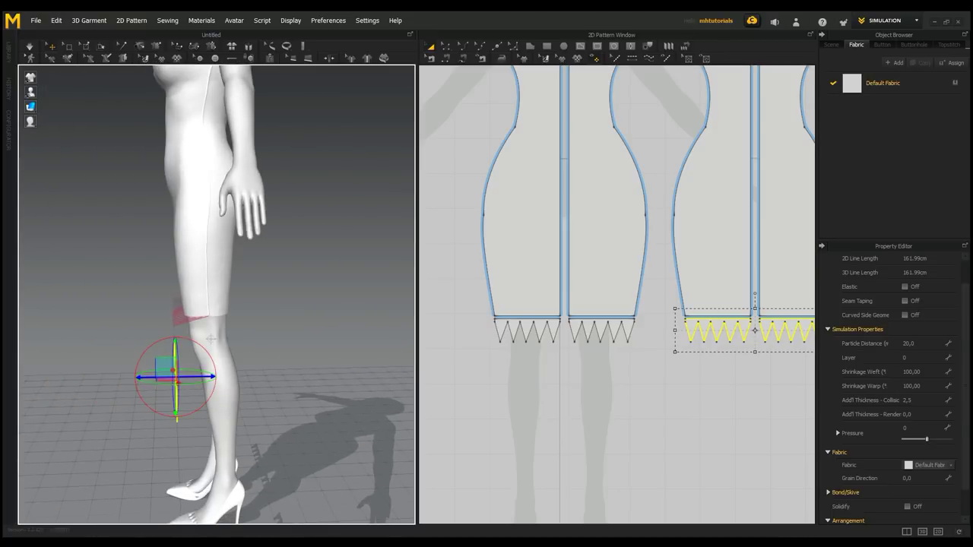
left_click_drag(211, 376, 298, 369)
key("ctrl+z")
left_click(287, 375)
left_click_drag(288, 383, 321, 379)
right_click_drag(304, 411, 411, 399)
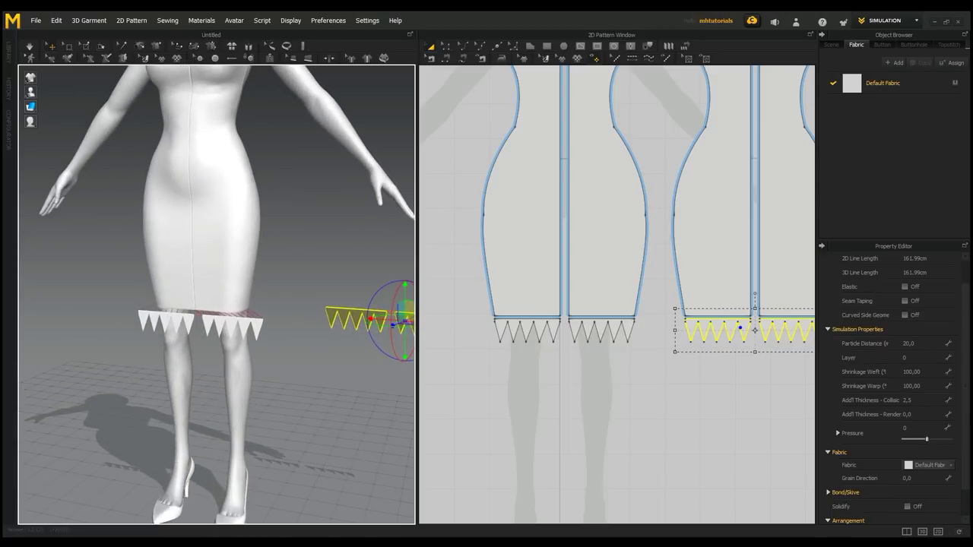
left_click_drag(371, 318, 203, 308)
right_click_drag(305, 357, 163, 406)
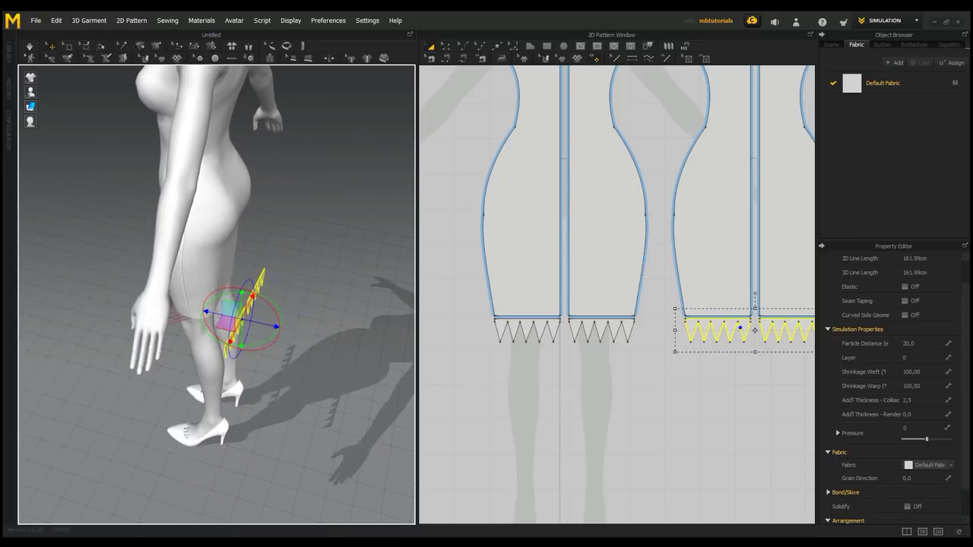
left_click_drag(277, 327, 264, 324)
right_click_drag(262, 331, 285, 310)
Sew the straight upper edges of the two back trims to the hems of the back pieces.
scroll(616, 384, "up", 3)
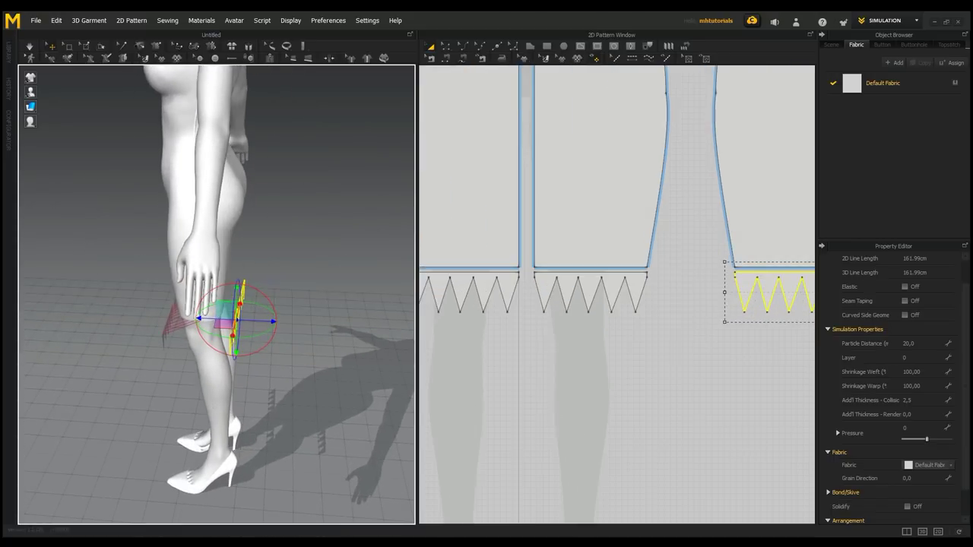
middle_click_drag(802, 293, 584, 370)
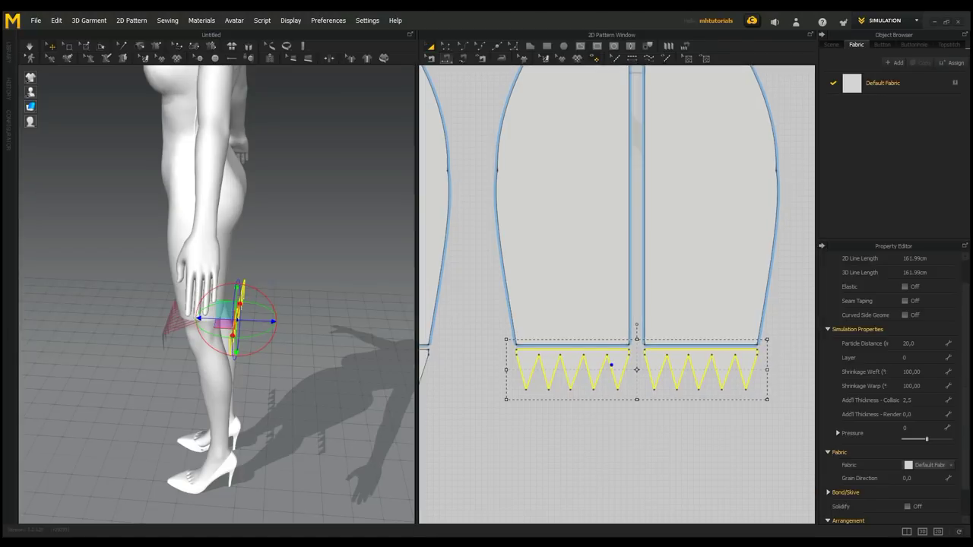
left_click(446, 59)
scroll(584, 337, "up", 3)
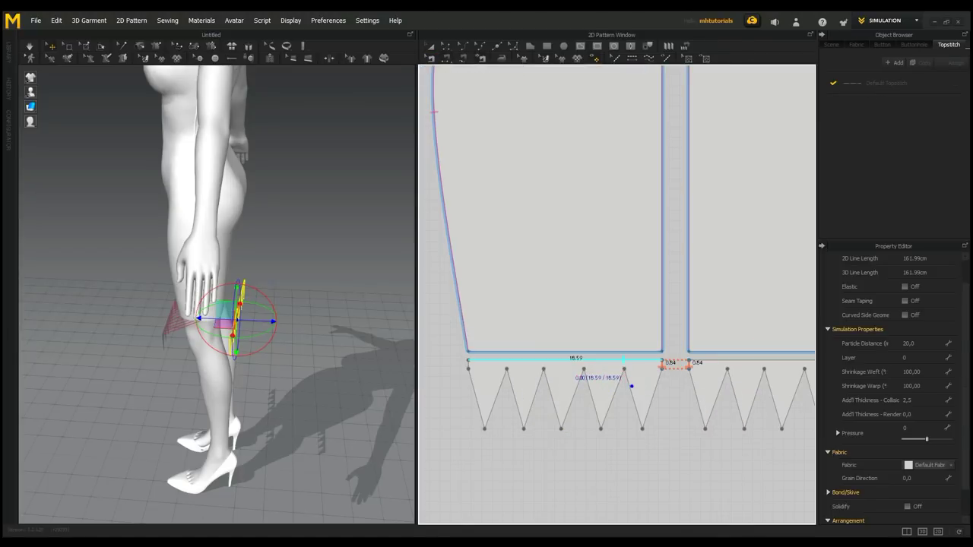
left_click(587, 352)
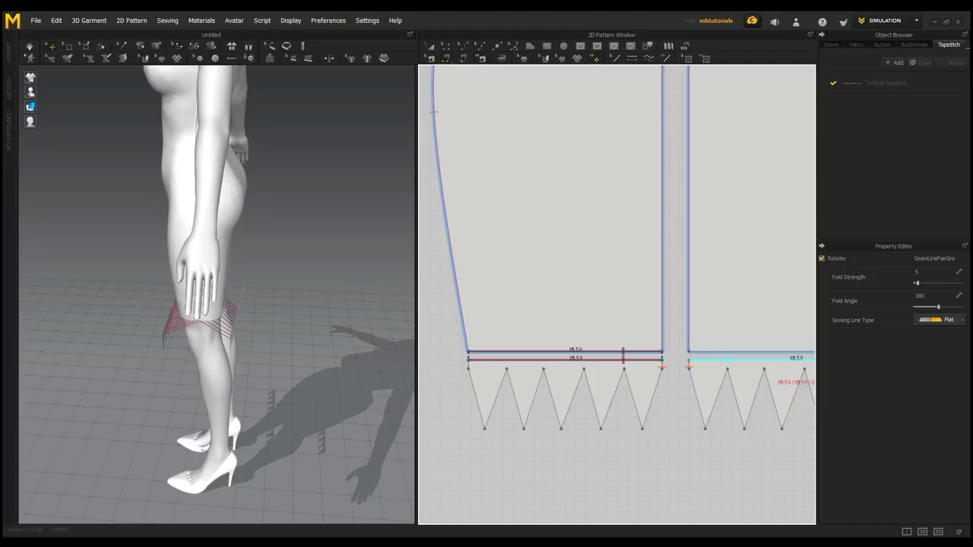
left_click(760, 352)
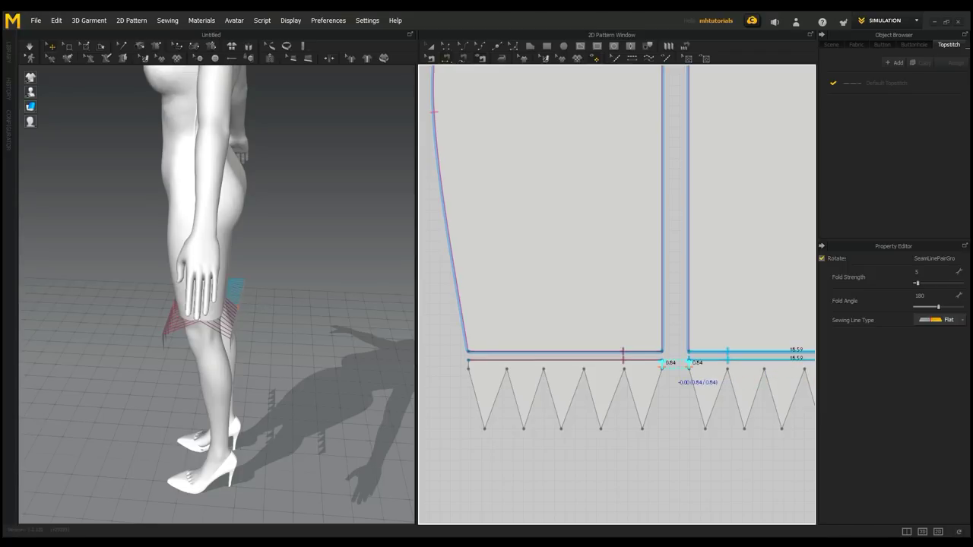
Try to sew the short facing edges of the two back trims together, and simulate the dress with its zigzag trims.
left_click(688, 366)
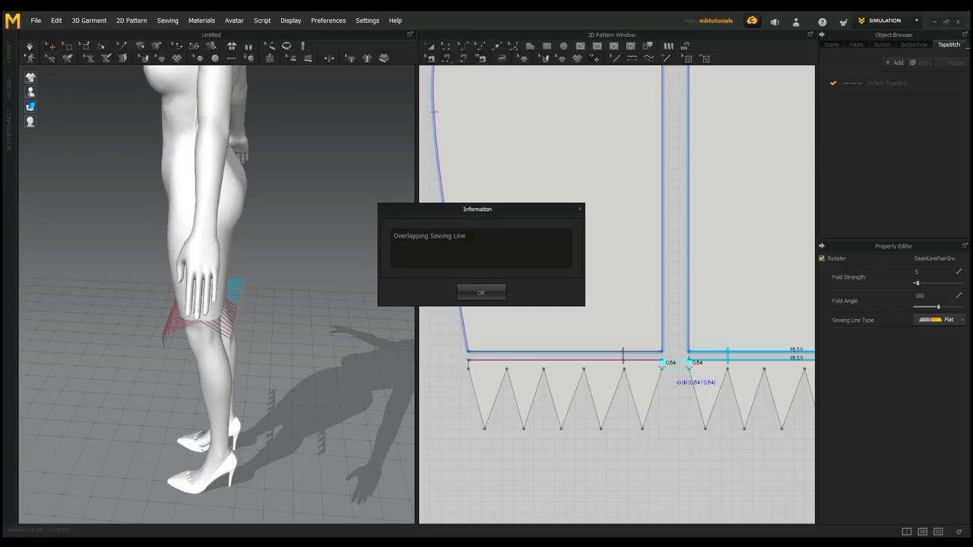
left_click(480, 293)
mouse_move(327, 251)
right_mouse_down()
mouse_move(308, 277)
mouse_move(213, 304)
mouse_move(312, 251)
mouse_move(342, 247)
right_mouse_up()
key("space")
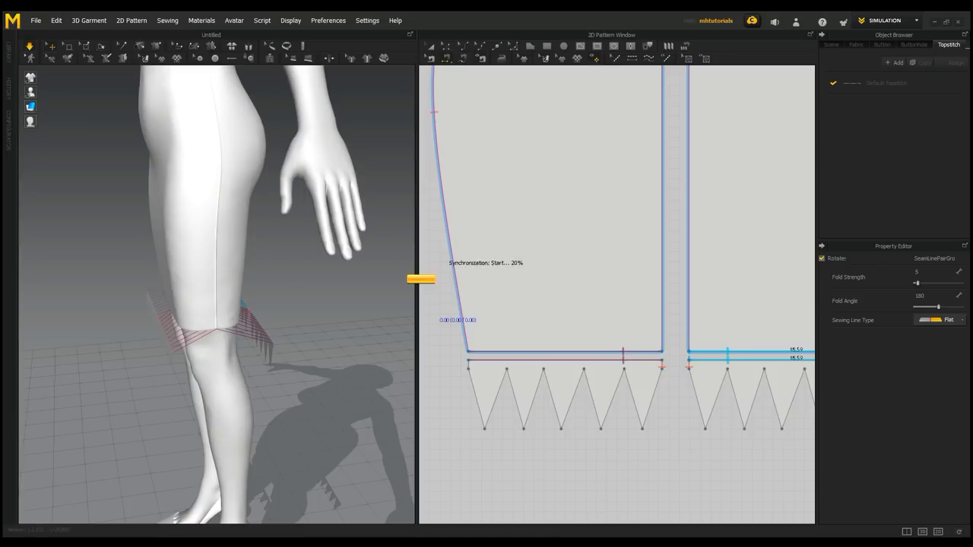
right_click_drag(334, 266, 83, 312)
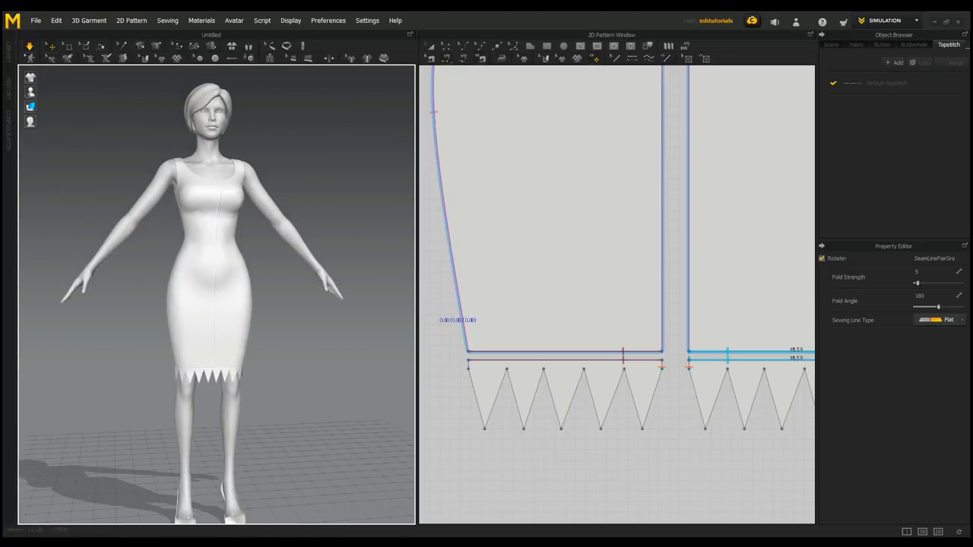
middle_click_drag(228, 274, 222, 335)
scroll(636, 452, "down", 6)
middle_click_drag(600, 309, 658, 346)
scroll(627, 345, "up", 3)
right_click_drag(320, 319, 217, 342)
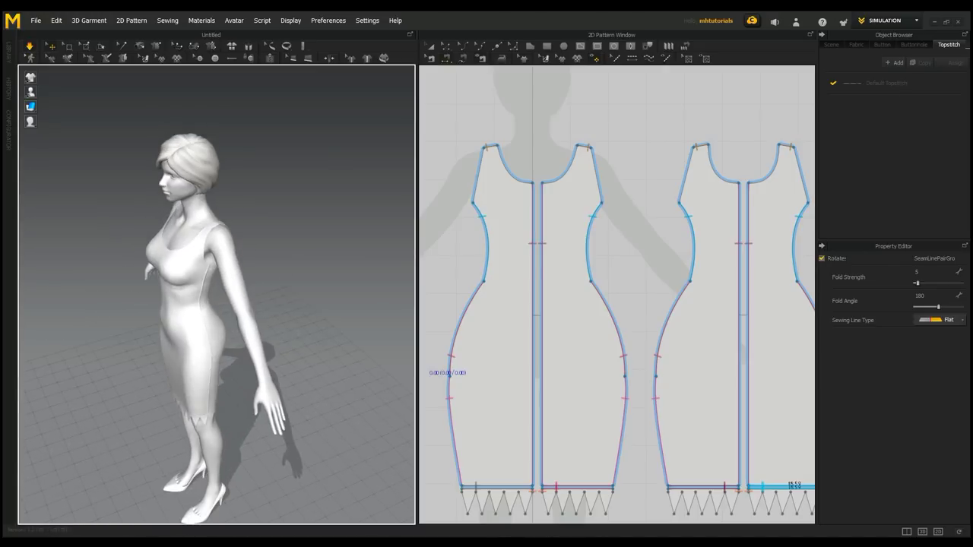
right_click_drag(251, 319, 184, 335)
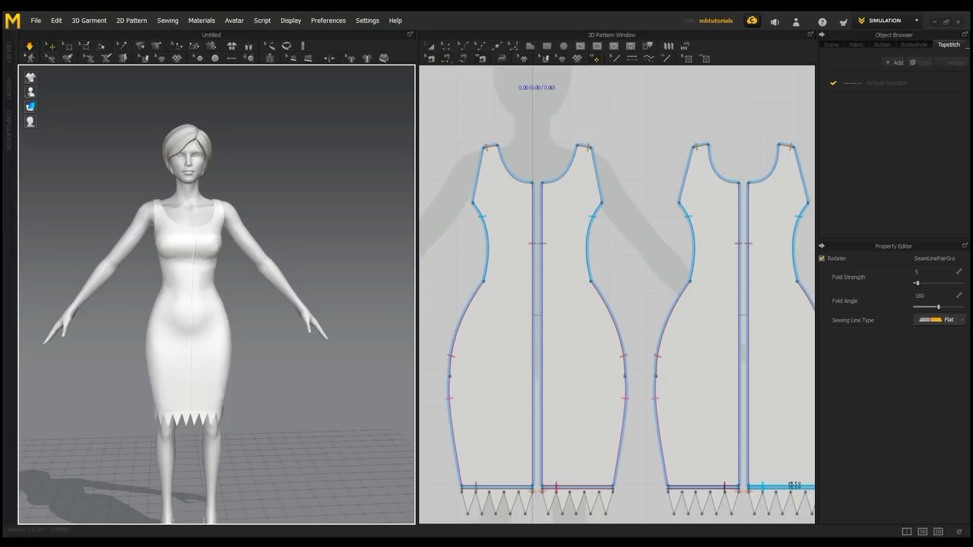
left_click(547, 46)
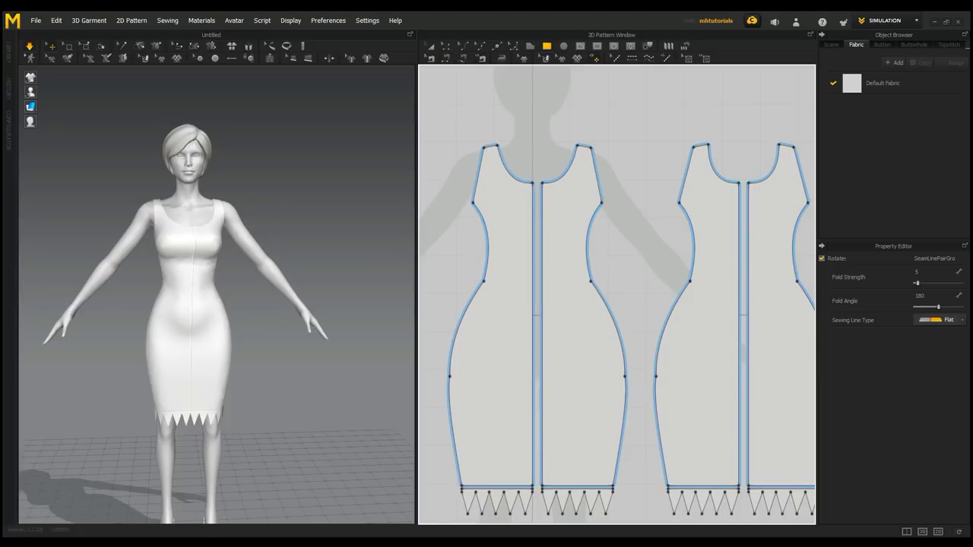
left_click(475, 281)
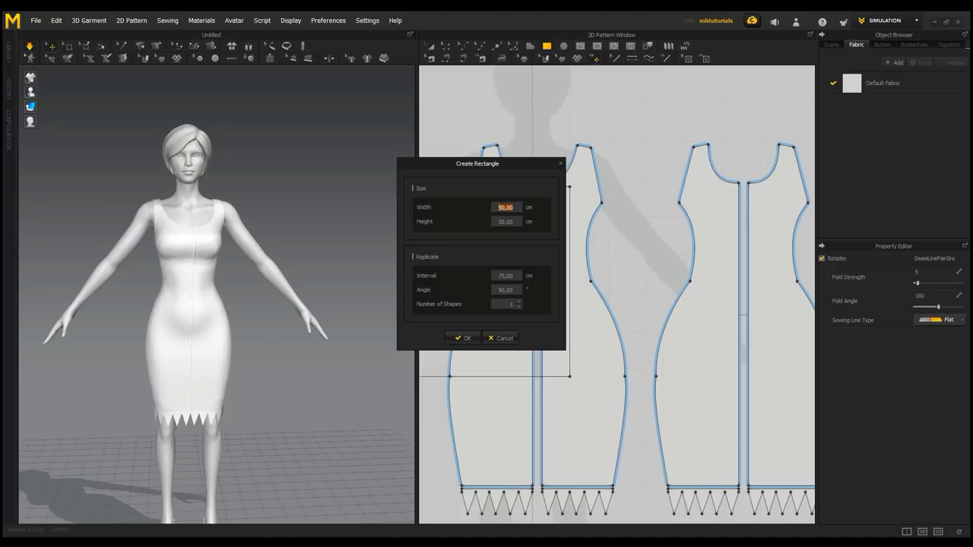
key("Escape")
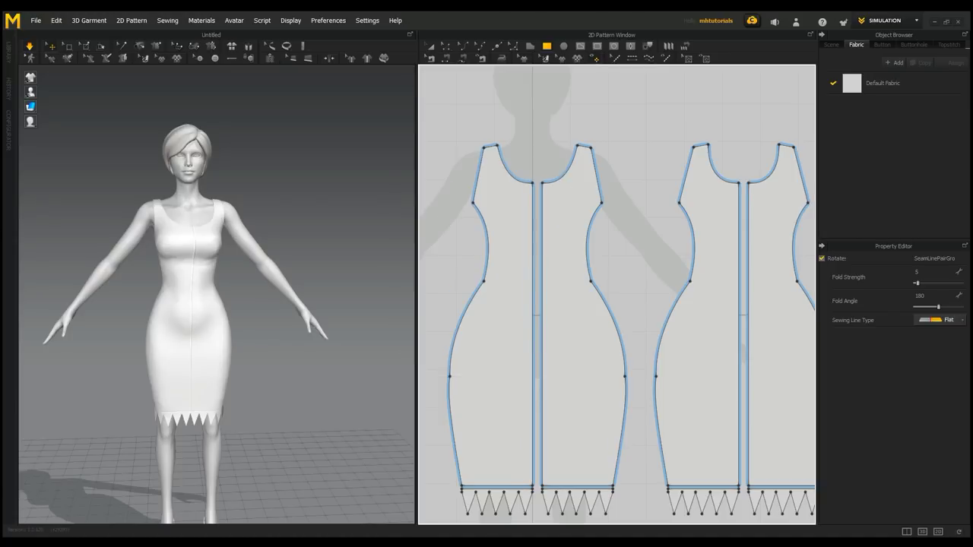
left_click(474, 280)
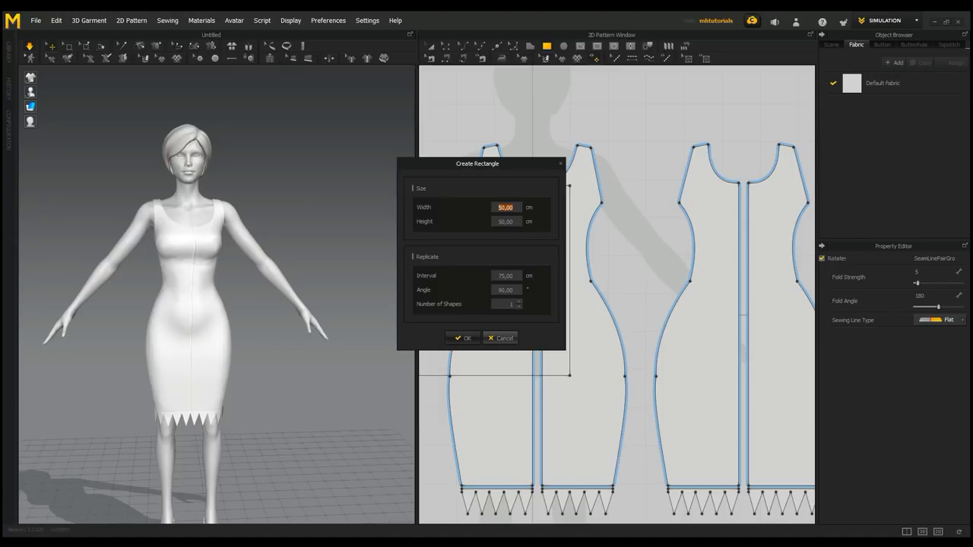
left_click(501, 339)
Draw a thin four-sided belt strip across the front pieces' waist, about 33.2 cm along its upper edge and 37.2 cm along its lower edge.
left_click(530, 46)
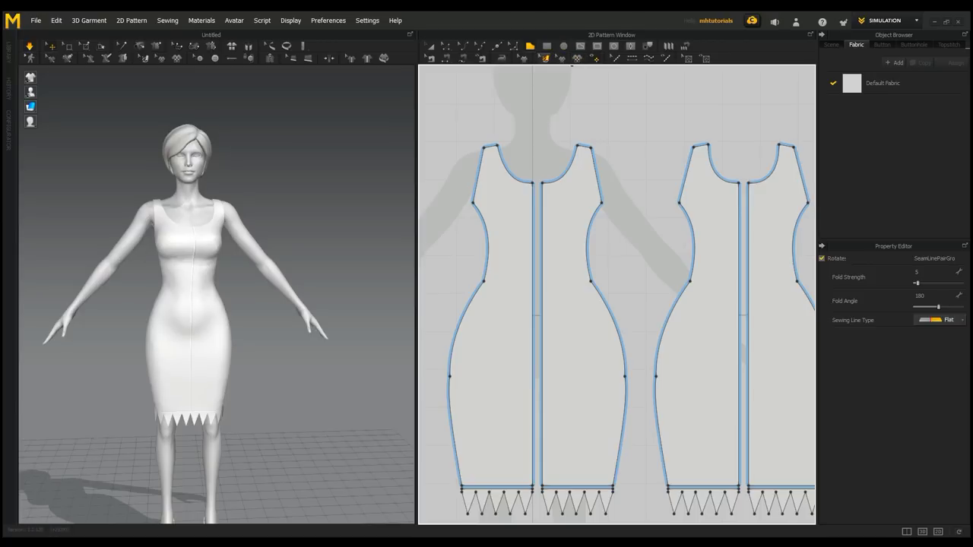
left_click(473, 281)
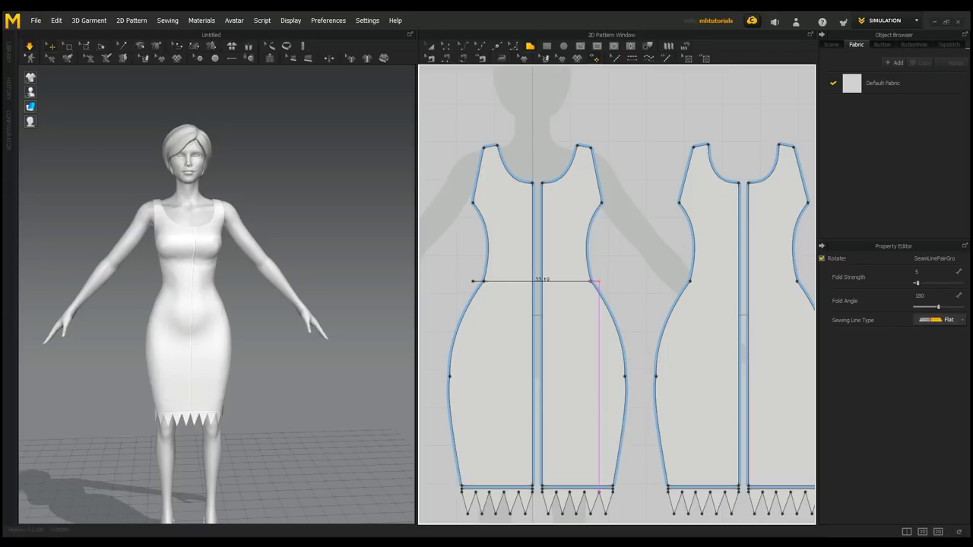
left_click(597, 281)
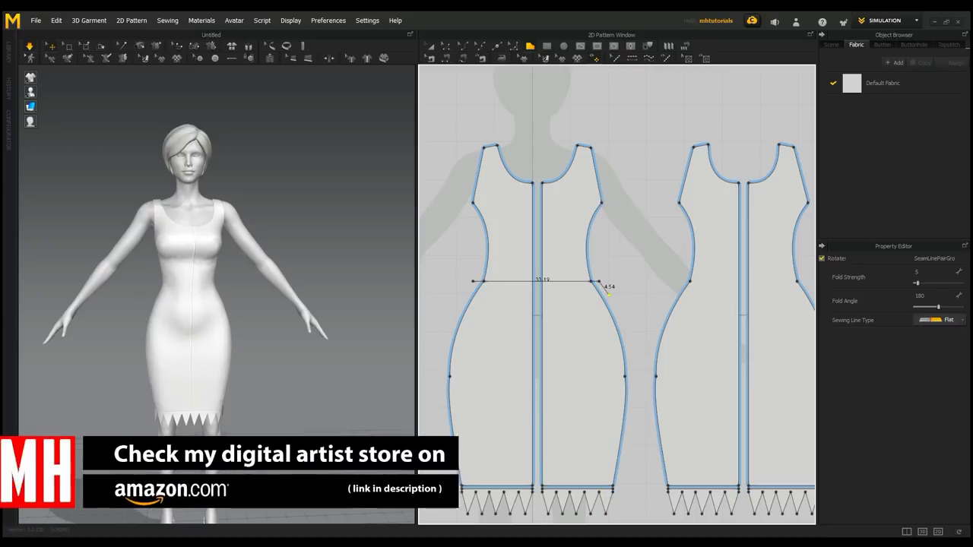
left_click(609, 295)
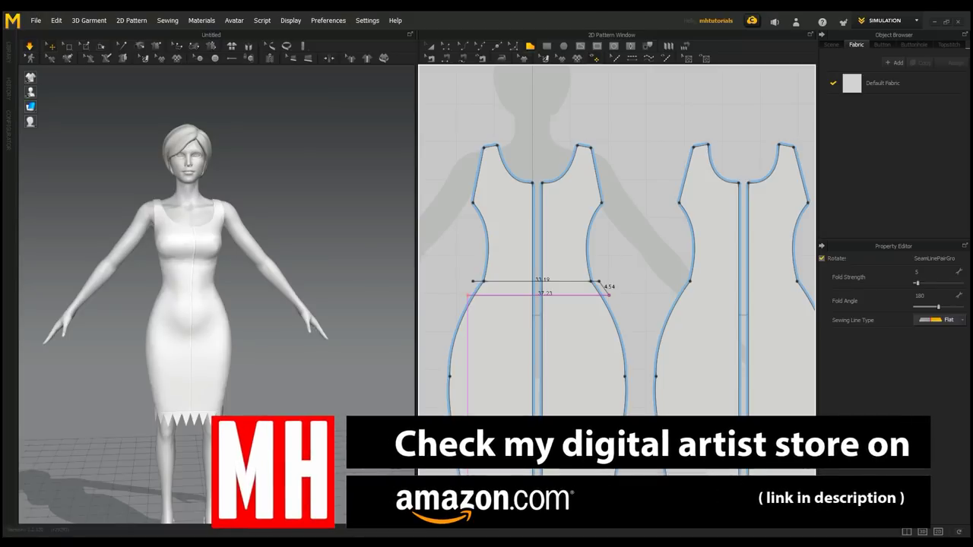
left_click(472, 281)
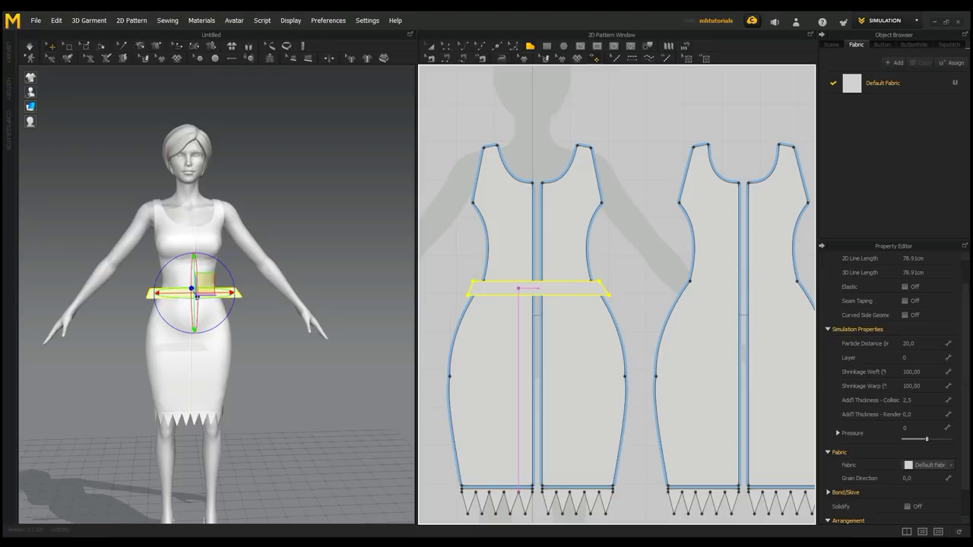
Duplicate the belt strip and place the copy level with it across the waist of the back pieces.
key("ctrl+v")
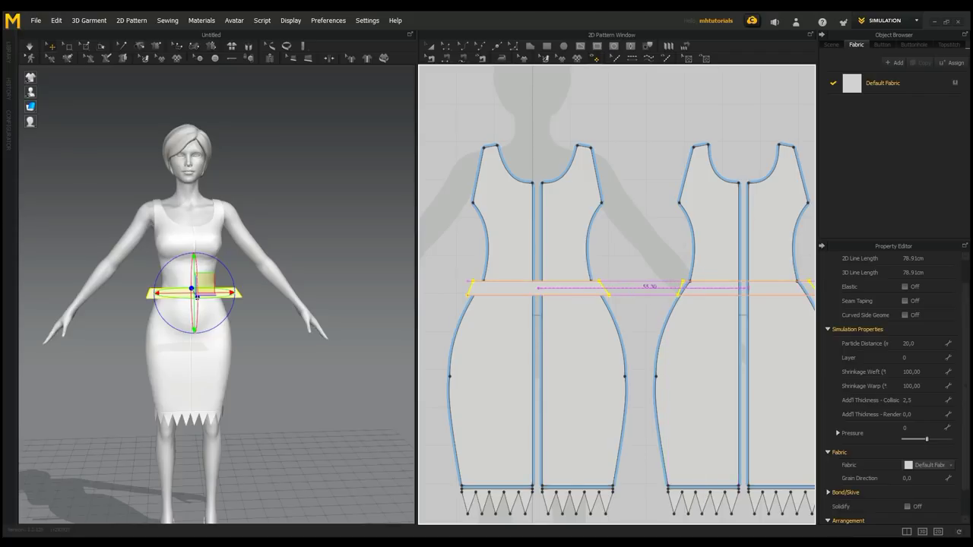
left_click_drag(749, 287, 739, 287)
left_click(739, 288)
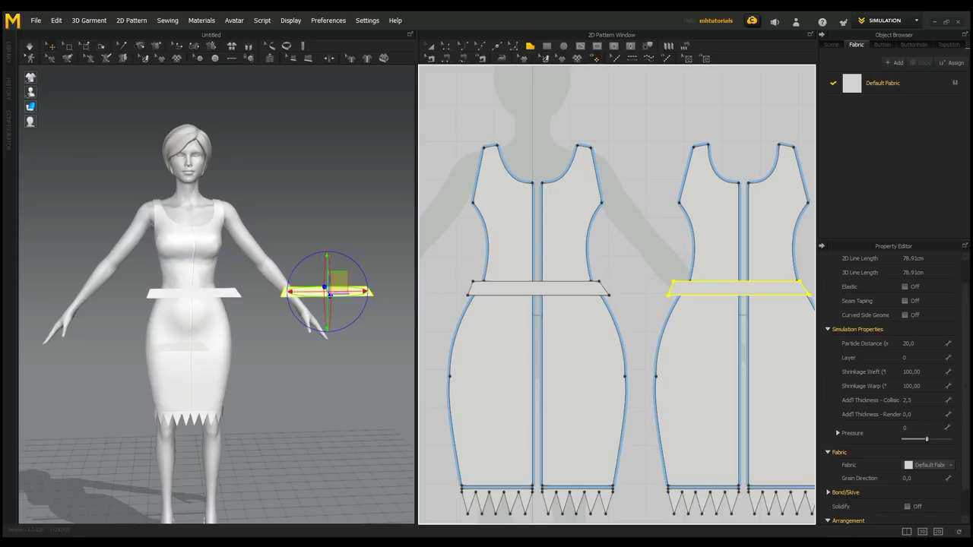
Move the copied belt strip in 3D behind the avatar, centered at waist height opposite the front strip.
scroll(216, 295, "down", 2)
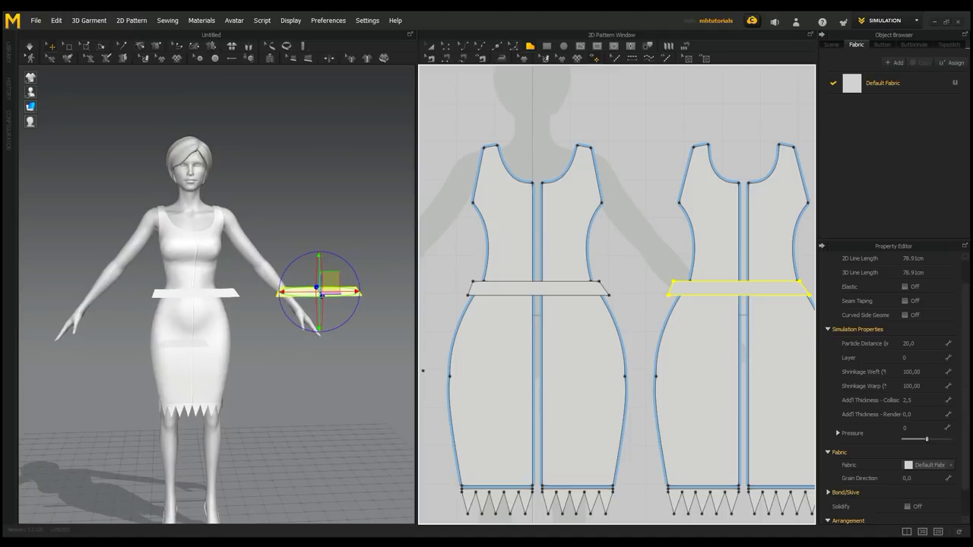
right_click_drag(262, 304, 137, 327)
left_click_drag(105, 337, 190, 346)
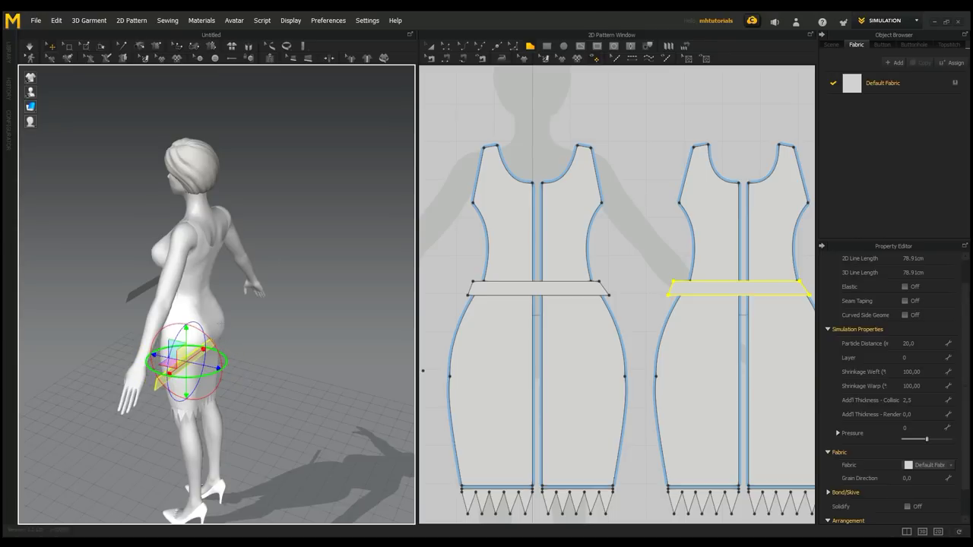
right_click_drag(190, 346, 327, 304)
left_click_drag(342, 294, 248, 279)
right_click_drag(243, 285, 133, 337)
left_click_drag(227, 396, 204, 363)
left_click_drag(220, 327, 231, 321)
right_click_drag(231, 322, 350, 274)
Sew the slanted ends of the front belt strip to the matching ends of the back strip at both sides, without twisting the seams.
scroll(349, 274, "up", 3)
middle_click_drag(542, 340, 536, 387)
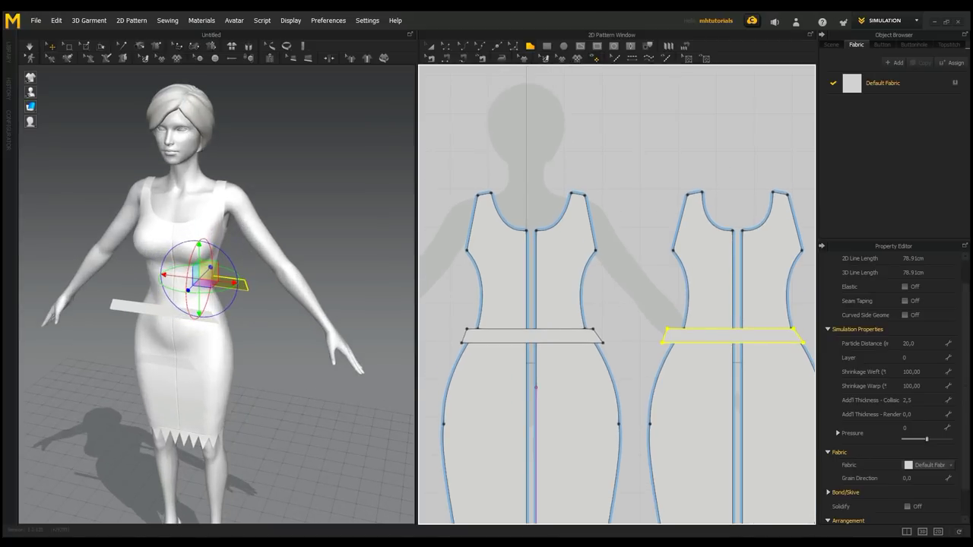
scroll(536, 387, "up", 2)
scroll(563, 252, "down", 3)
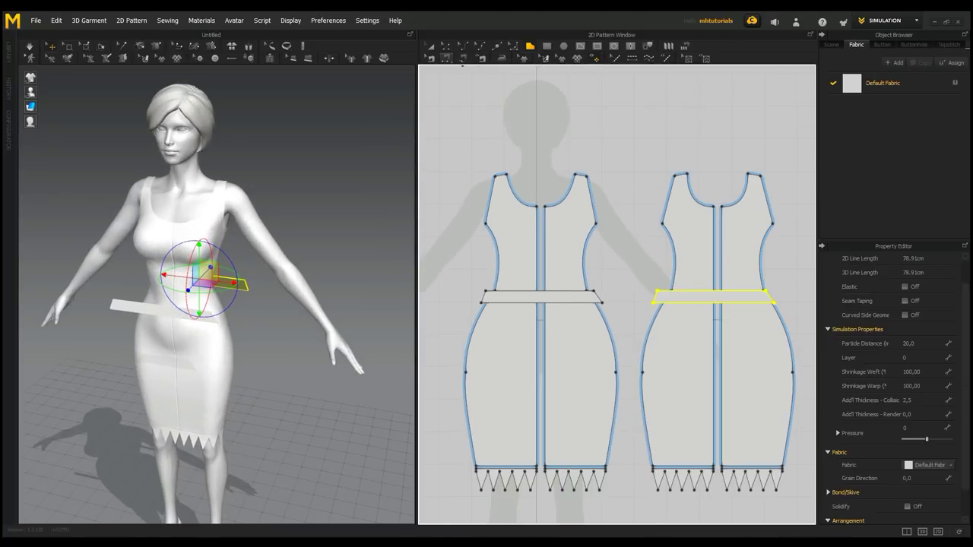
left_click(447, 59)
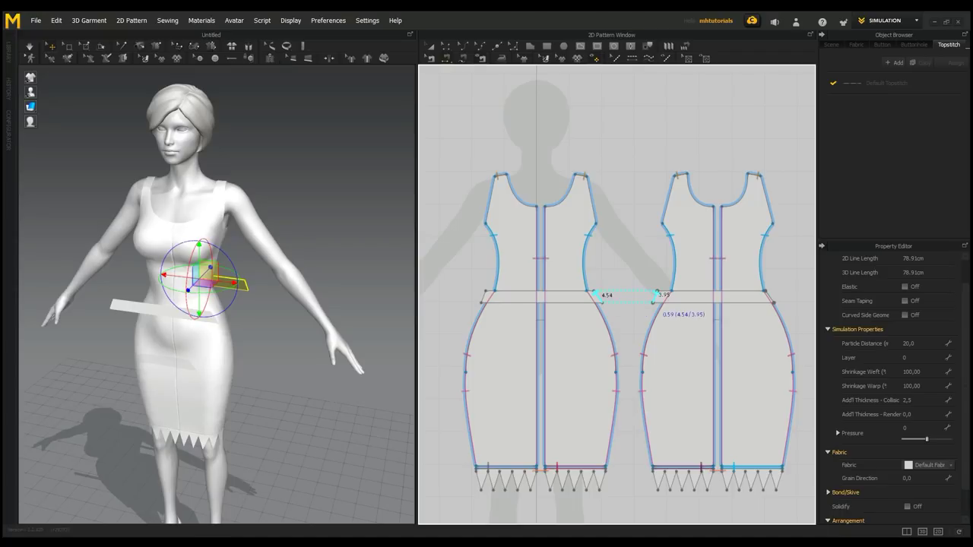
left_click(659, 295)
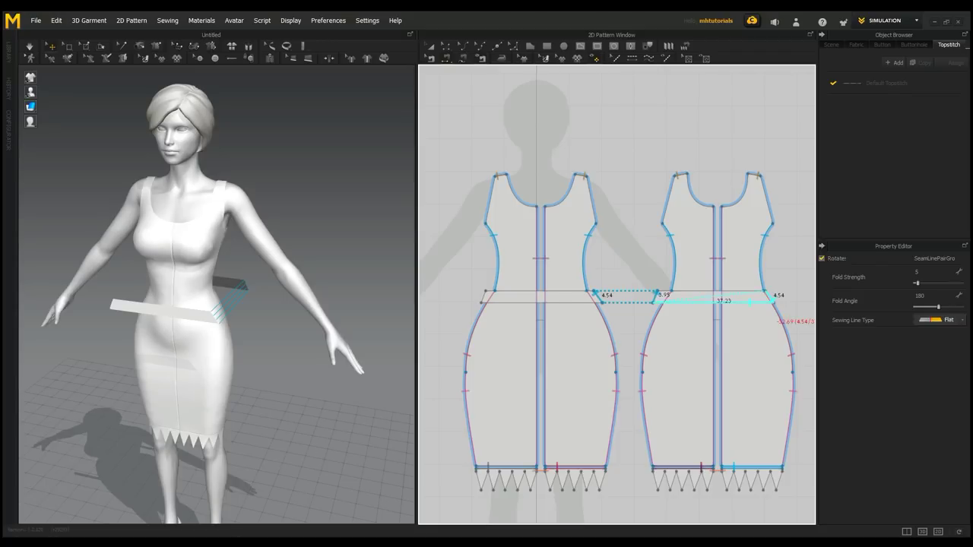
left_click(484, 297)
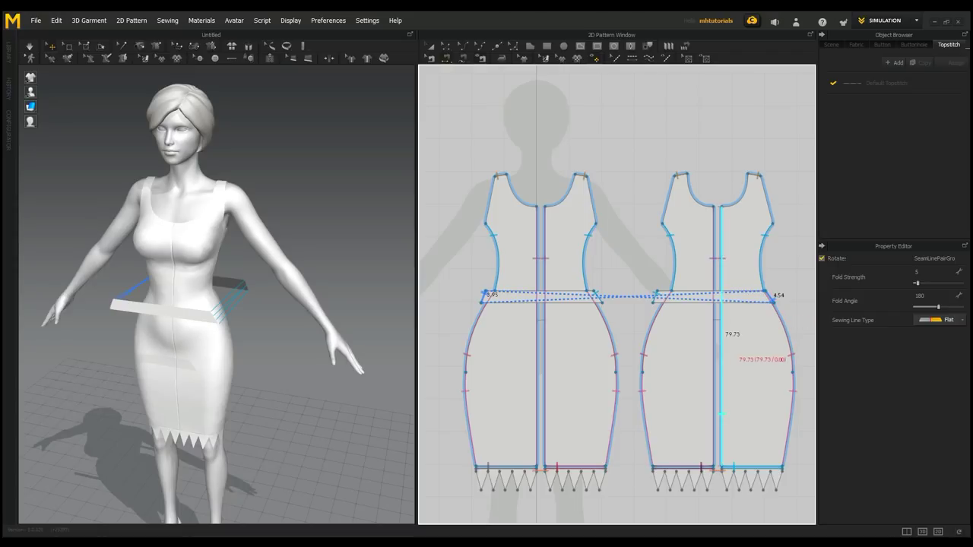
key("ctrl+z")
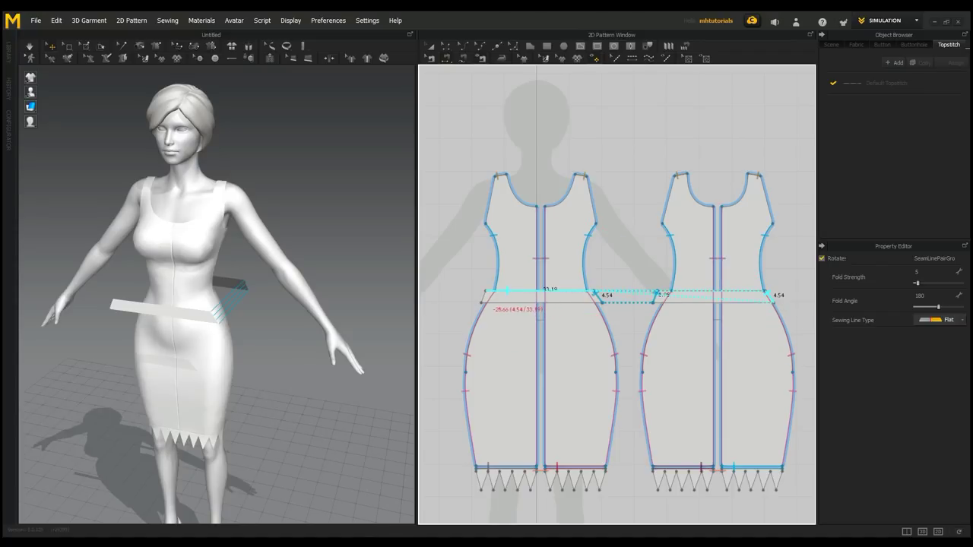
left_click(485, 297)
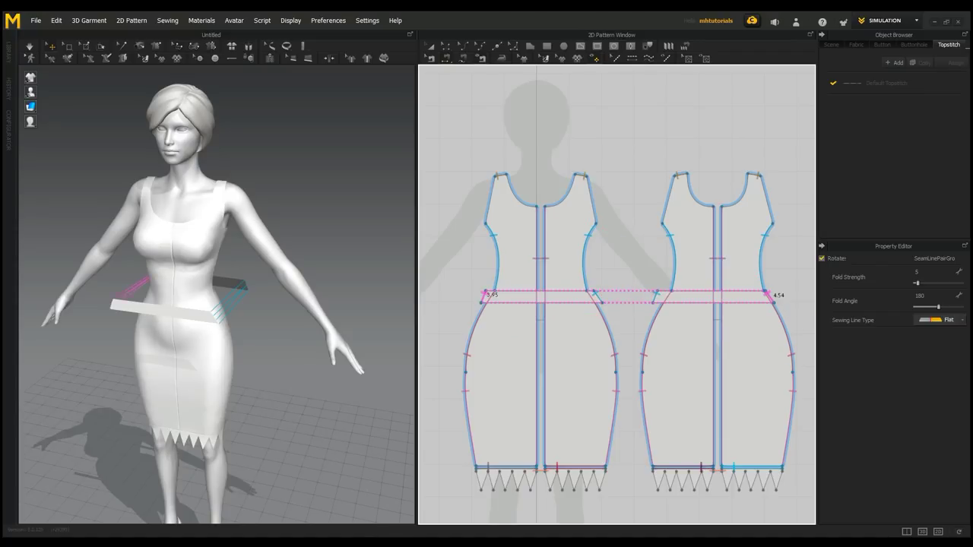
Simulate the garment to wrap the belt around the waist, and inspect its side seams up close.
scroll(228, 304, "up", 2)
scroll(228, 304, "down", 1)
right_click_drag(243, 312, 304, 293)
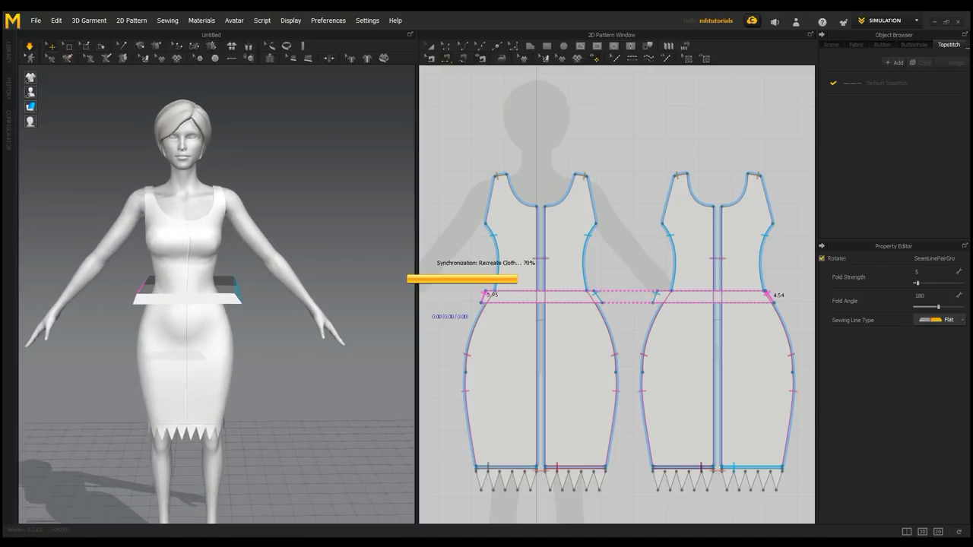
scroll(217, 296, "down", 5)
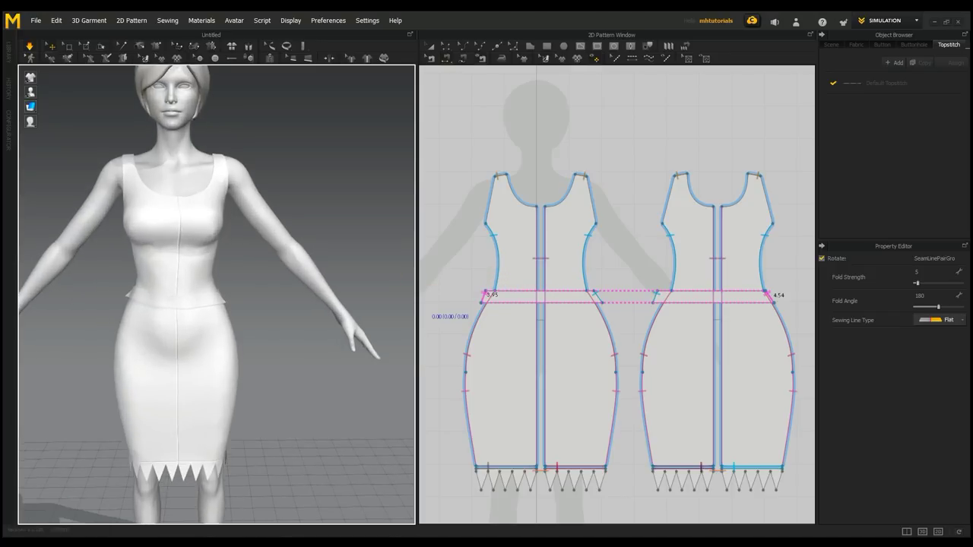
middle_click_drag(167, 297, 251, 312)
scroll(217, 296, "down", 4)
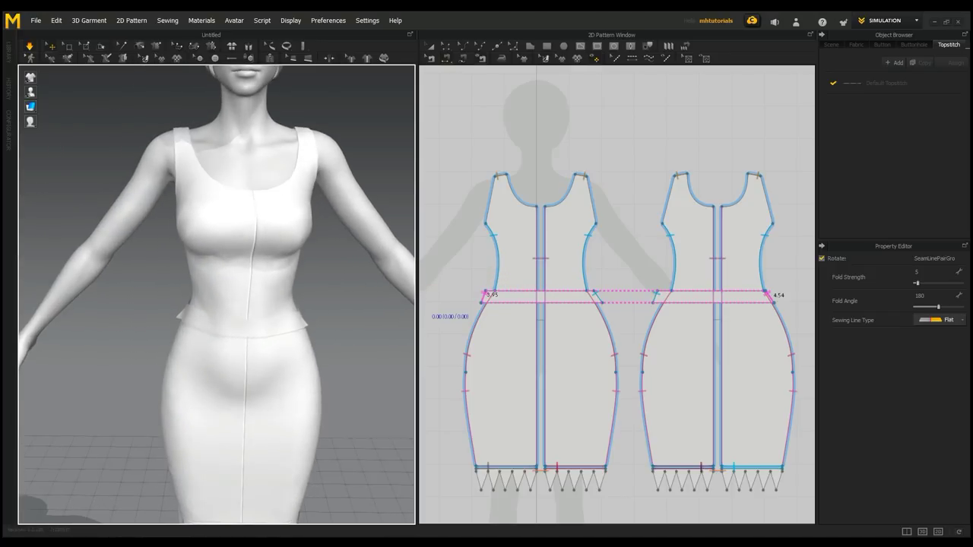
right_click_drag(247, 296, 153, 298)
middle_click_drag(152, 298, 161, 318)
right_click_drag(161, 319, 194, 318)
Move both lower corners of the front belt strip inward so its ends are less slanted.
scroll(617, 393, "up", 4)
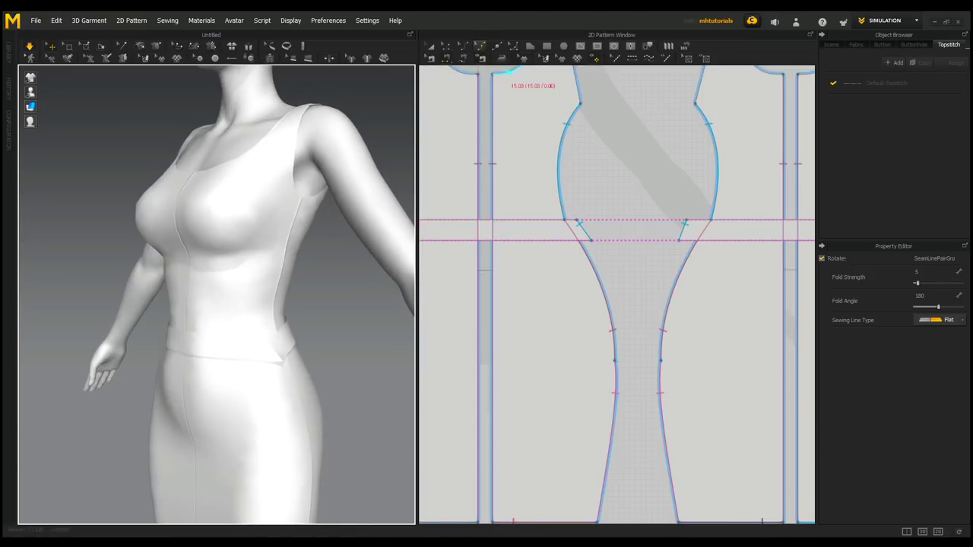
left_click(481, 47)
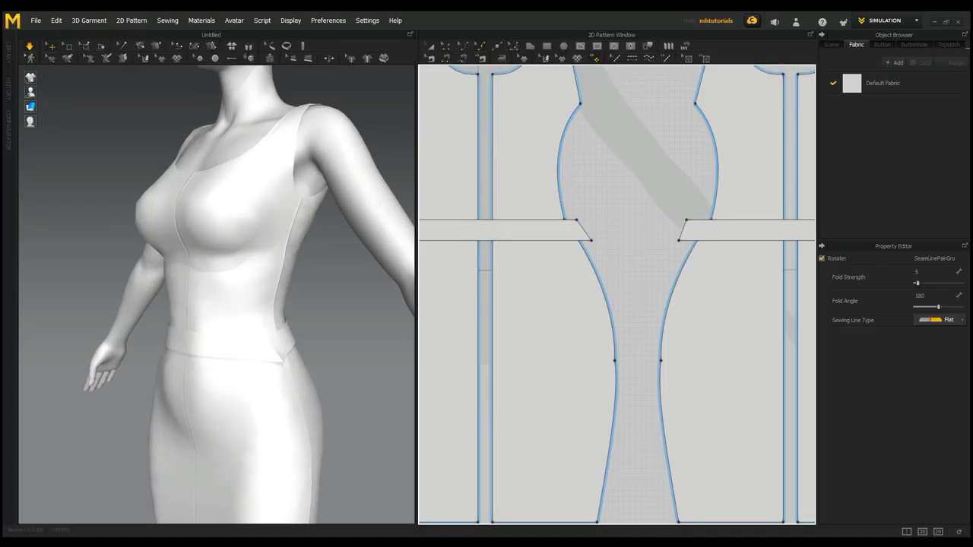
middle_click_drag(563, 243, 618, 259)
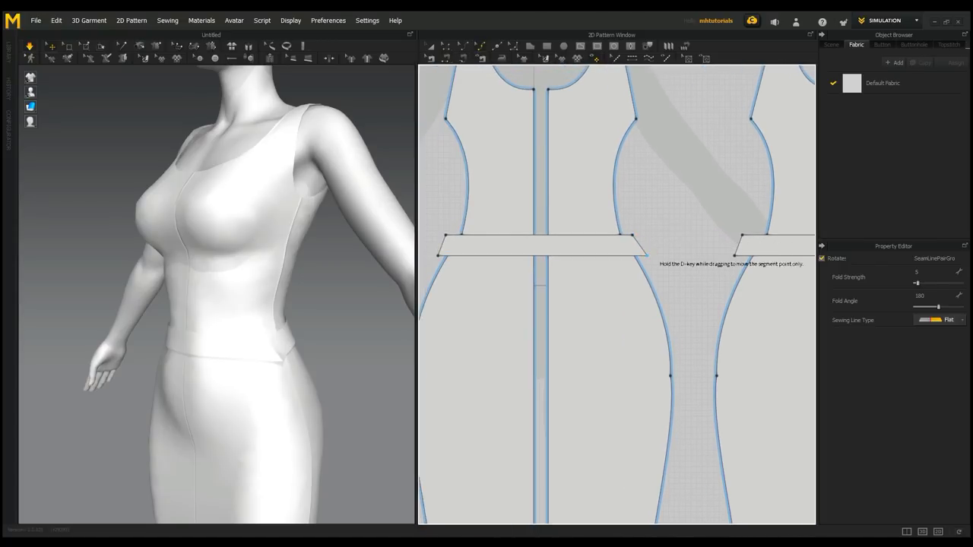
left_click(645, 256)
left_click_drag(647, 256, 636, 256)
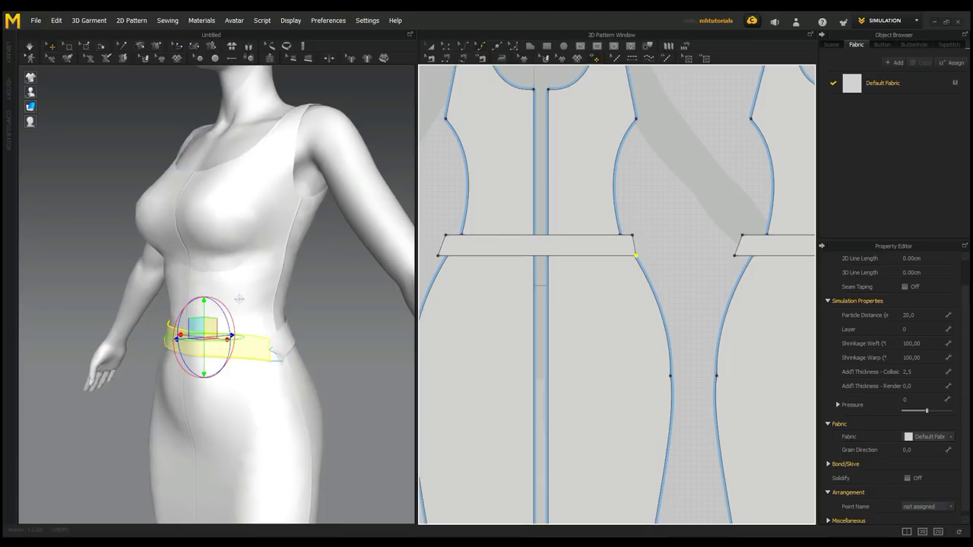
left_click_drag(437, 255, 442, 256)
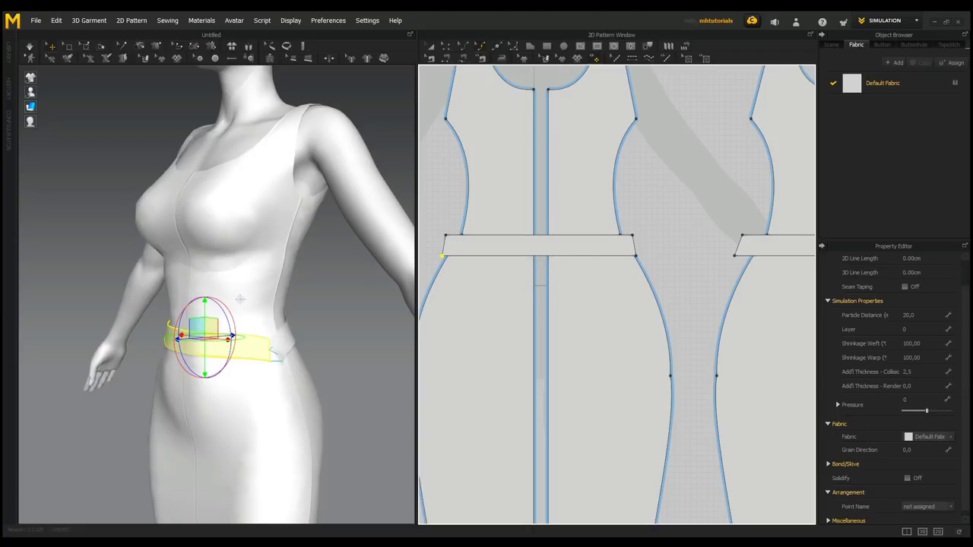
Move the upper outer corner of the back belt strip inward, and shift the whole strip slightly sideways.
middle_click_drag(731, 266, 604, 277)
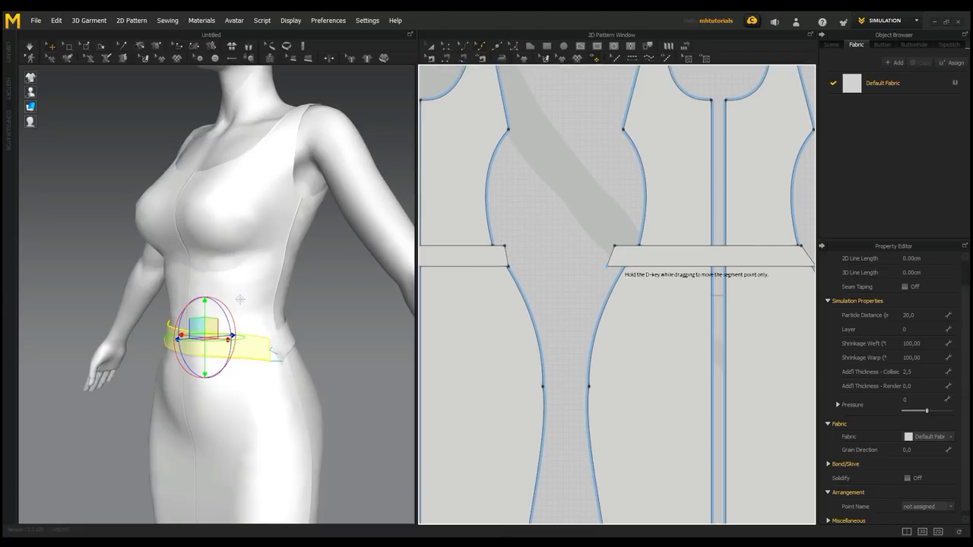
left_click(608, 265)
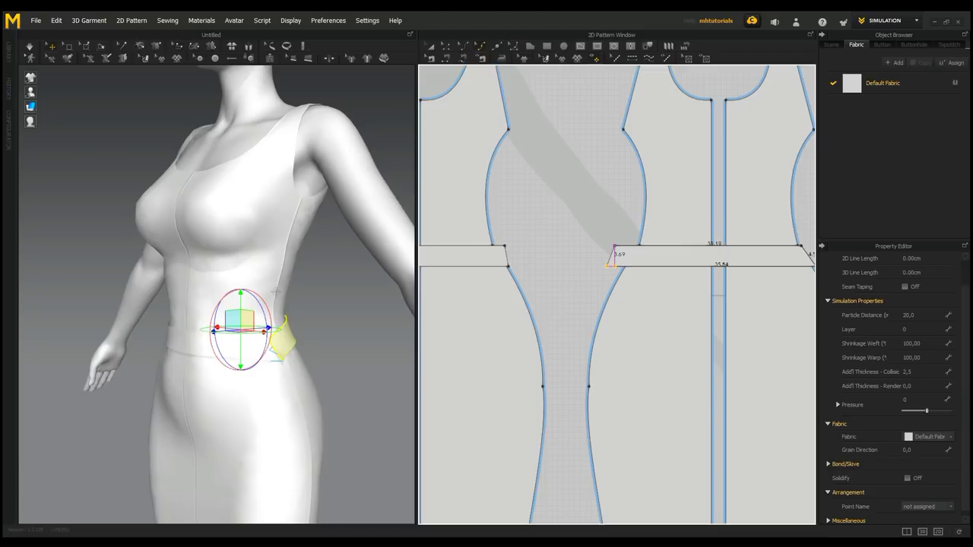
left_click_drag(615, 266, 625, 245)
middle_click_drag(718, 268, 657, 283)
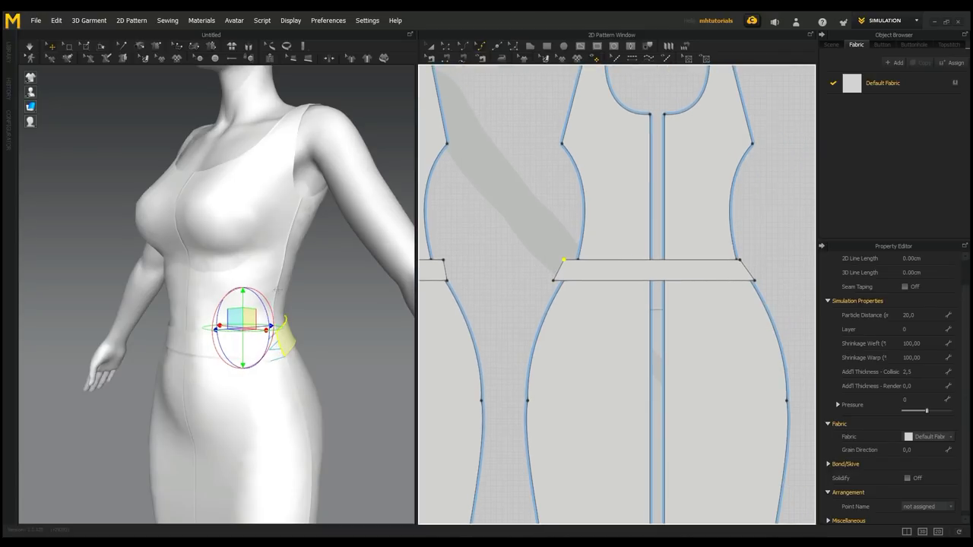
left_click(431, 47)
left_click_drag(658, 269, 659, 270)
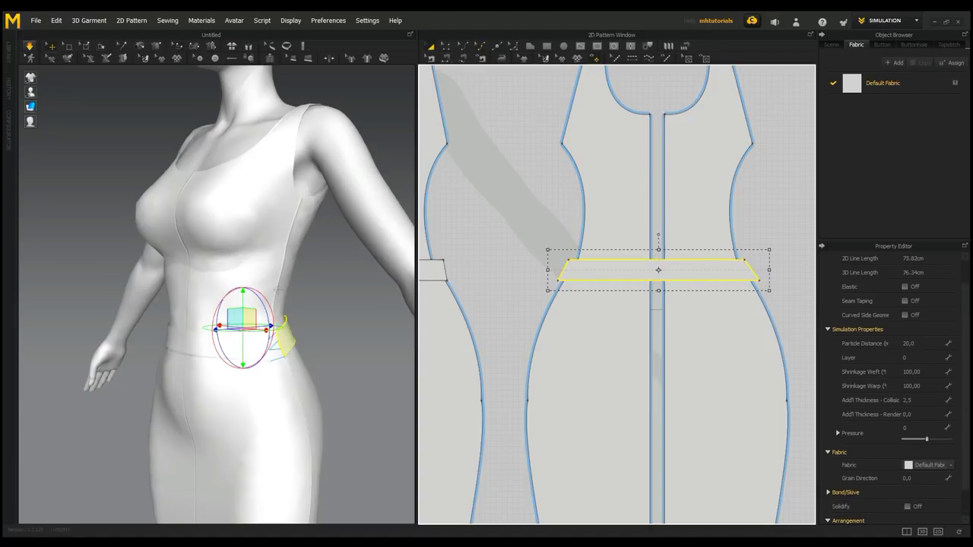
Simulate the garment and inspect how the belt fits at the side of the waist.
key("space")
scroll(217, 295, "down", 2)
scroll(217, 295, "up", 3)
right_click_drag(190, 296, 318, 312)
scroll(575, 352, "down", 3)
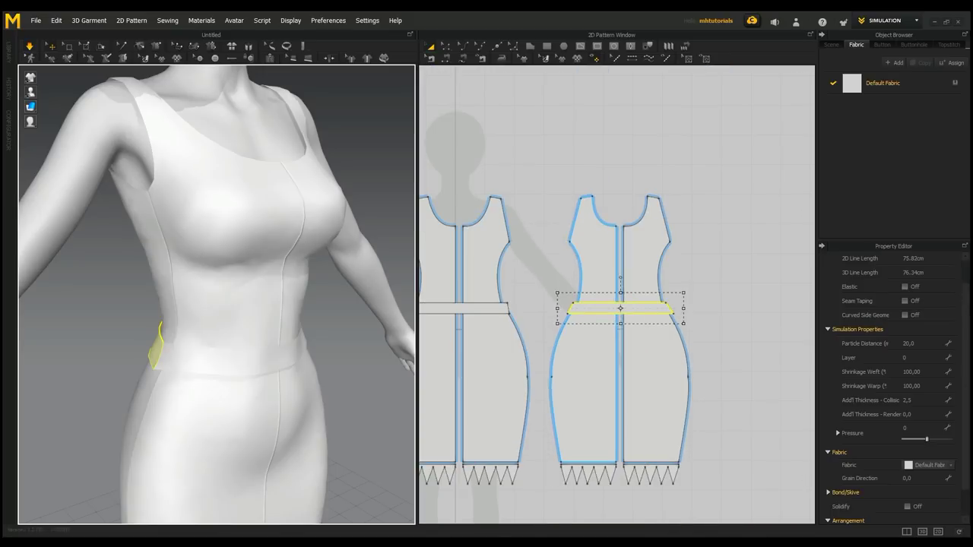
Move both lower corners of the back belt strip inward so its ends run vertically.
middle_click_drag(576, 351, 686, 359)
middle_click_drag(752, 258, 439, 348)
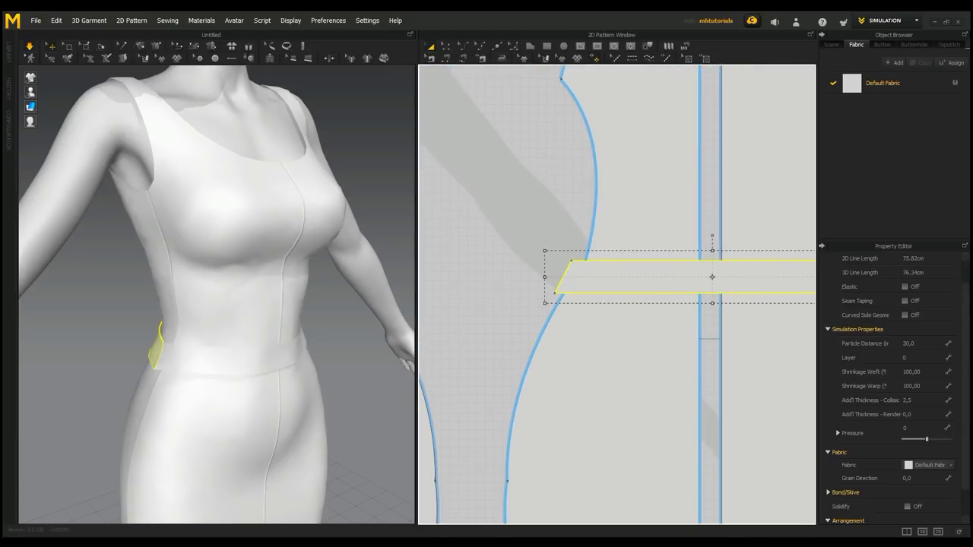
left_click(481, 47)
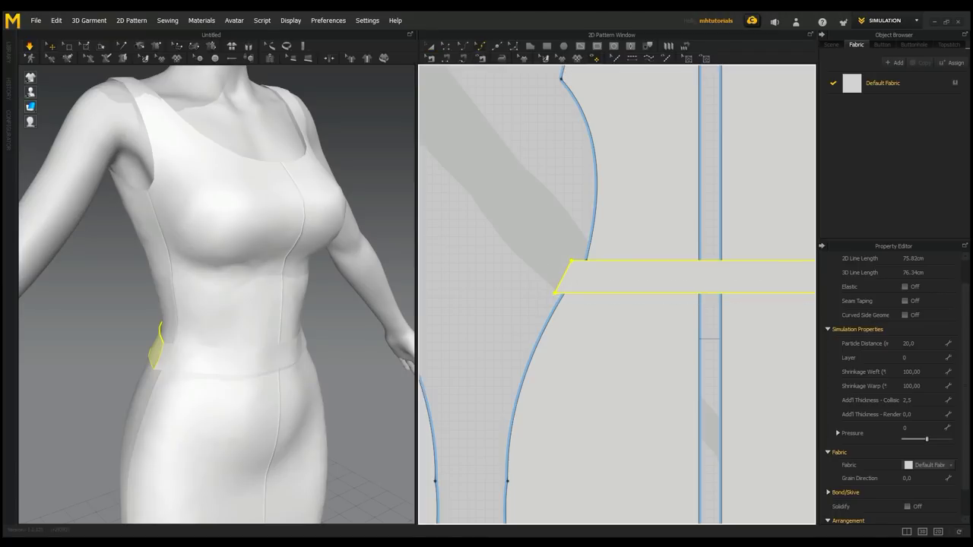
left_click_drag(555, 293, 572, 294)
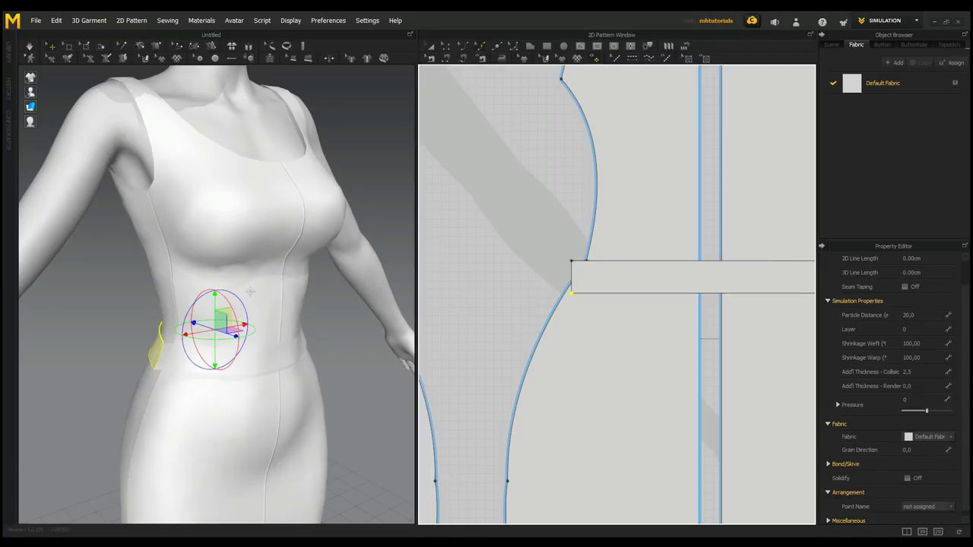
middle_click_drag(714, 293, 481, 317)
left_click(635, 318)
left_click_drag(613, 318, 612, 318)
Move the outer lower corner of the front belt strip directly beneath its upper corner so that end is vertical.
scroll(591, 348, "down", 3)
middle_click_drag(591, 348, 890, 335)
left_click_drag(521, 322, 523, 322)
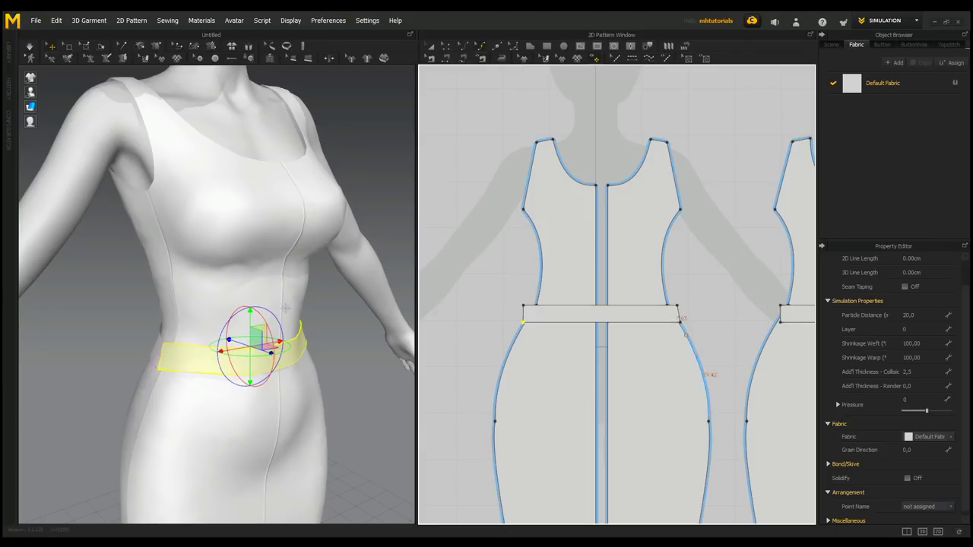
Run the simulation and tug the belt fabric on the avatar until it settles evenly around the waist.
scroll(703, 338, "down", 3)
middle_click_drag(704, 338, 683, 302)
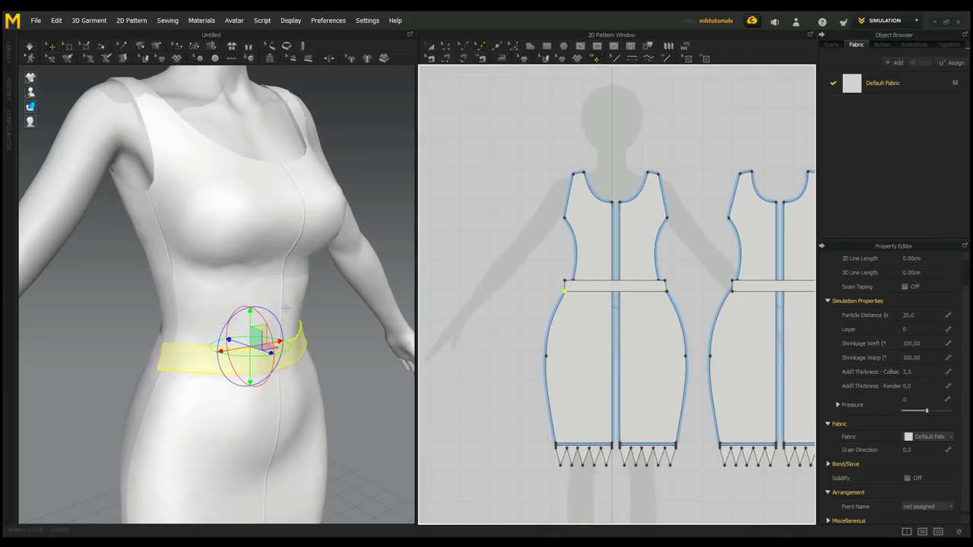
left_click(29, 47)
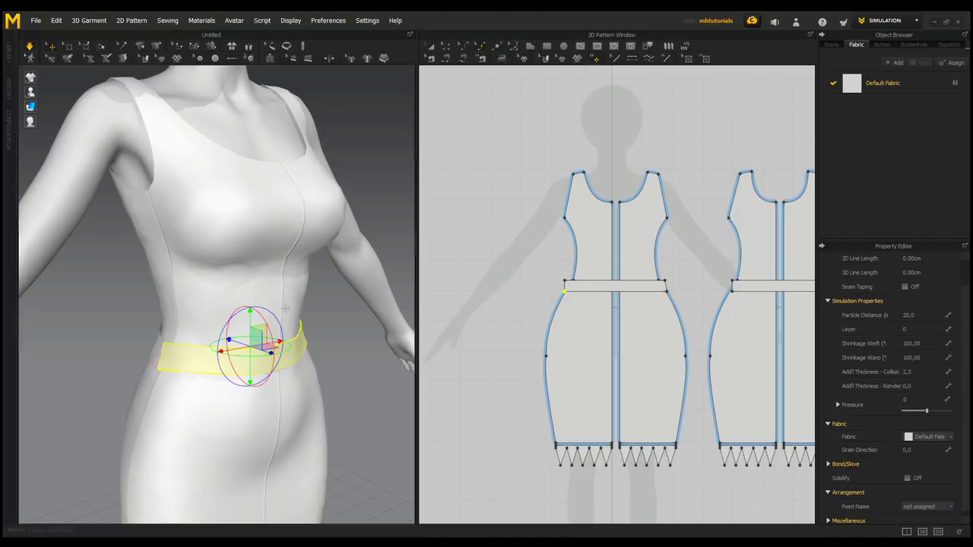
left_click_drag(263, 347, 266, 341)
mouse_move(209, 328)
left_mouse_down()
mouse_move(210, 318)
mouse_move(215, 333)
left_mouse_up()
left_click_drag(295, 330, 298, 325)
right_click_drag(298, 324, 246, 312)
mouse_move(287, 314)
left_mouse_down()
mouse_move(297, 297)
mouse_move(291, 313)
left_mouse_up()
scroll(291, 314, "down", 1)
scroll(289, 314, "down", 3)
mouse_move(289, 314)
right_mouse_down()
mouse_move(411, 319)
mouse_move(305, 315)
right_mouse_up()
scroll(567, 352, "up", 2)
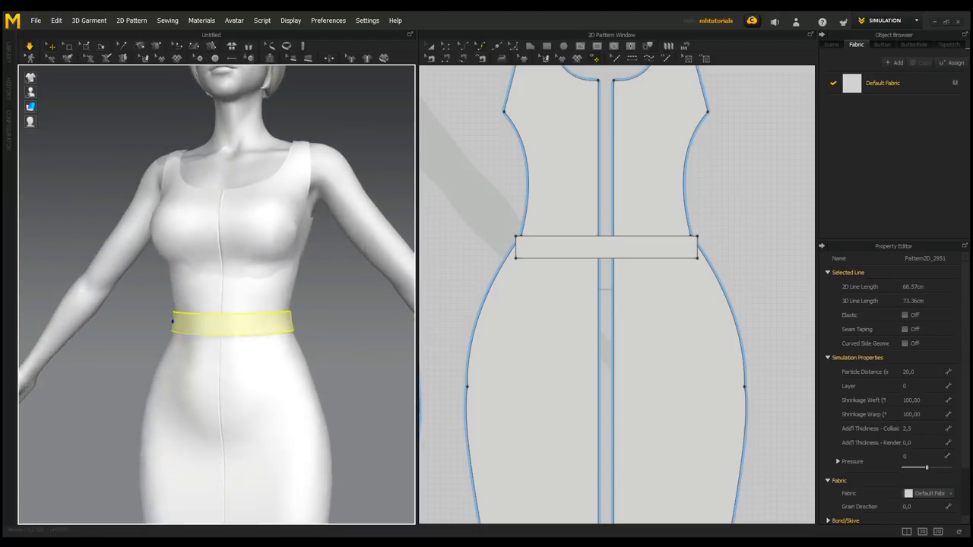
Examine the finished dress and belt on the avatar from the back and the side, leaving nothing selected.
key("shift+q")
scroll(217, 304, "down", 3)
right_click_drag(217, 304, 124, 286)
scroll(228, 289, "down", 3)
middle_click_drag(220, 228, 224, 292)
scroll(205, 334, "up", 5)
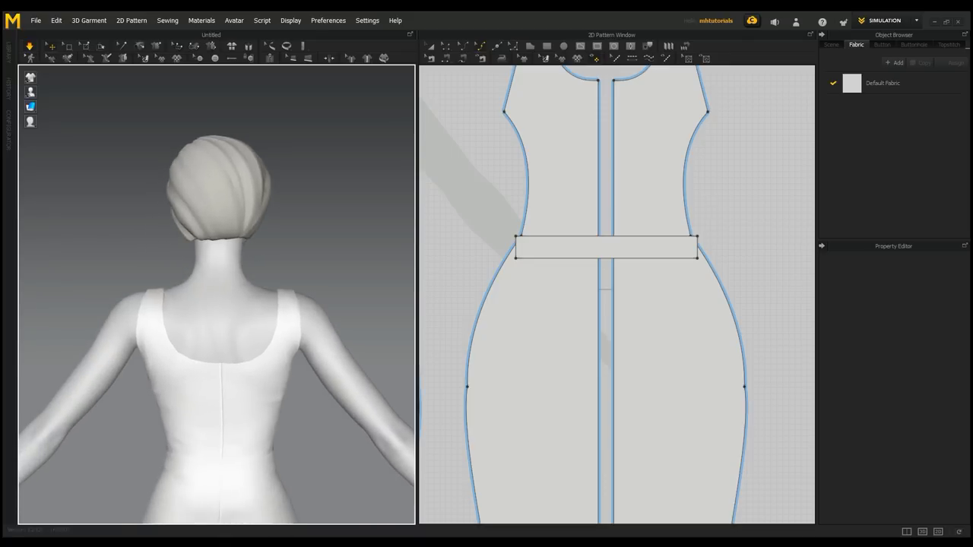
left_click(265, 354)
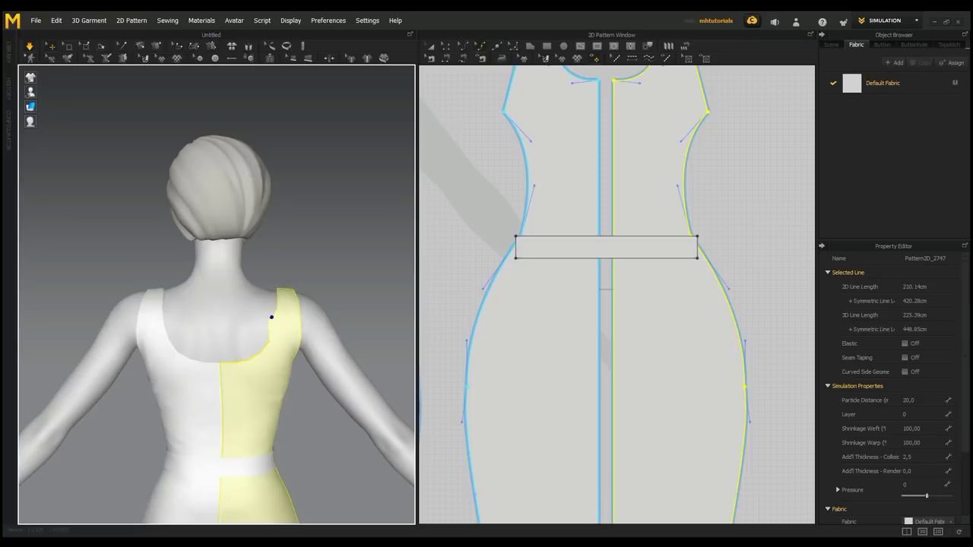
scroll(279, 304, "down", 4)
right_click_drag(279, 304, 387, 306)
middle_click_drag(388, 306, 393, 211)
right_click_drag(228, 297, 347, 308)
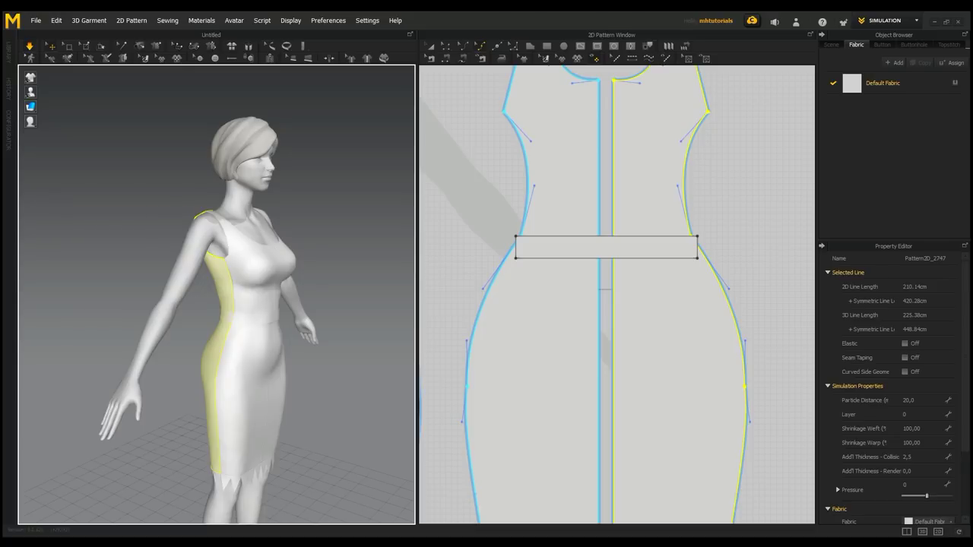
left_click(58, 92)
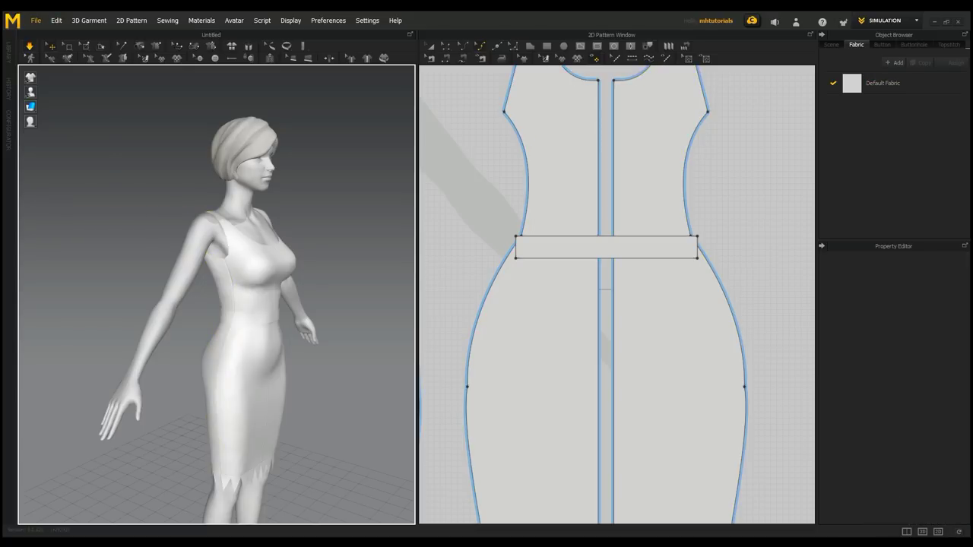
Export all patterns and the avatar as the OBJ file Ladywithdress on the desktop, as a single unwelded thin object in mm.
left_click(35, 21)
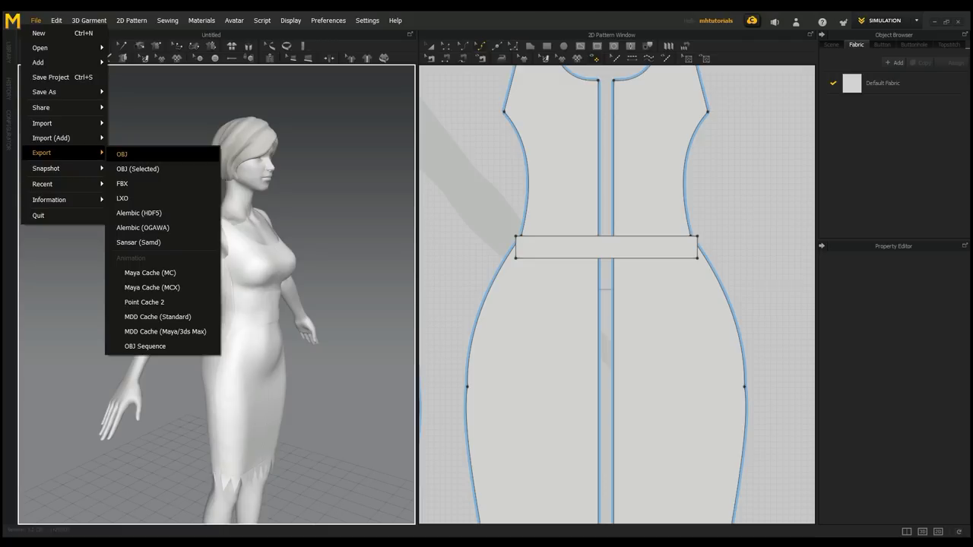
left_click(122, 155)
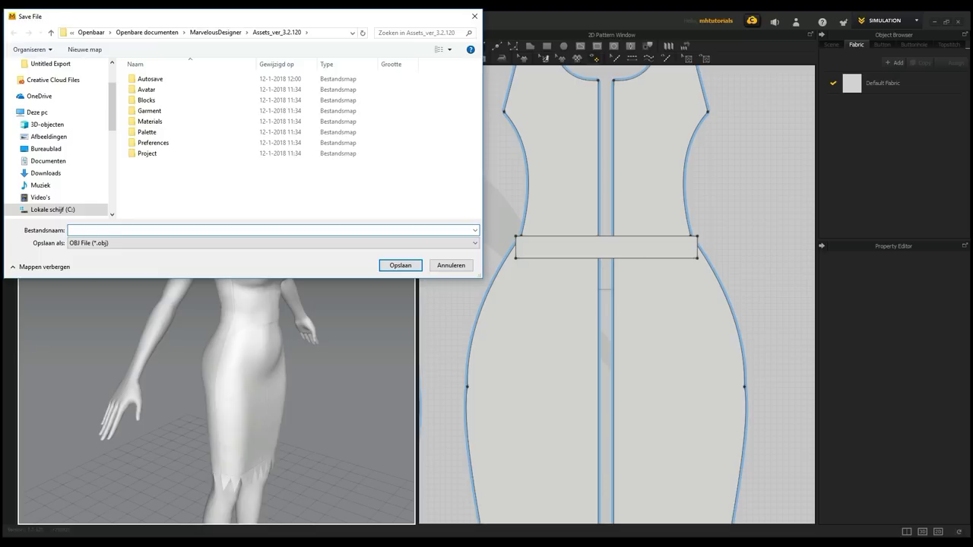
type("Ladywithdress")
left_click(46, 148)
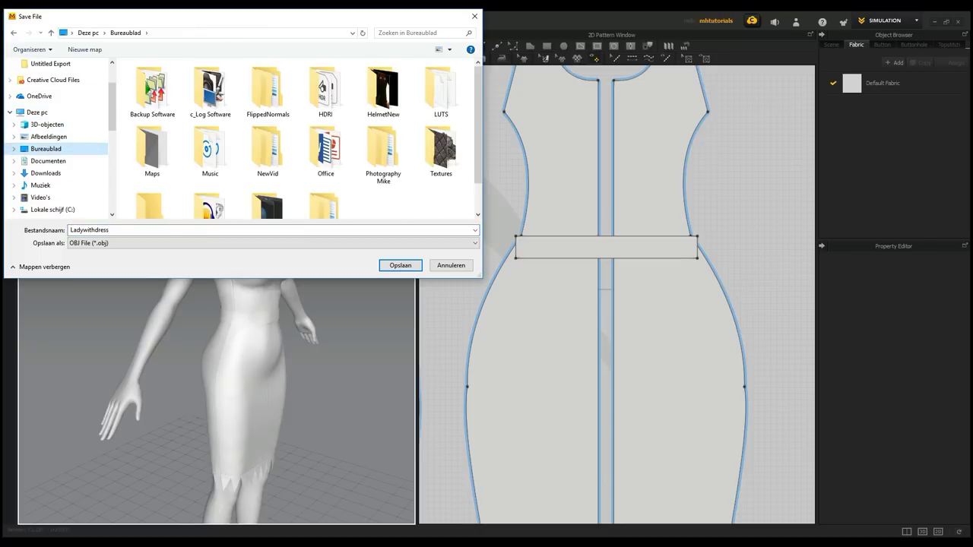
left_click(401, 265)
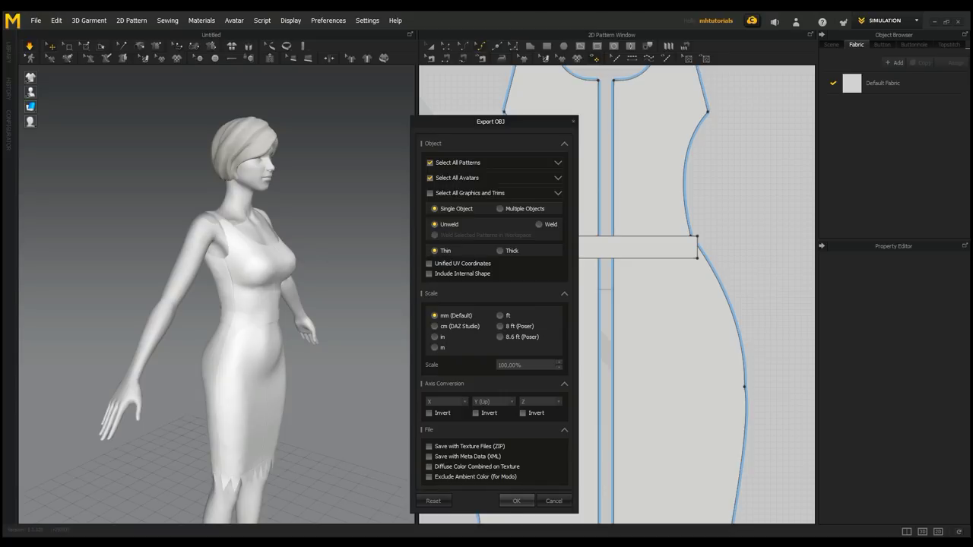
left_click(517, 501)
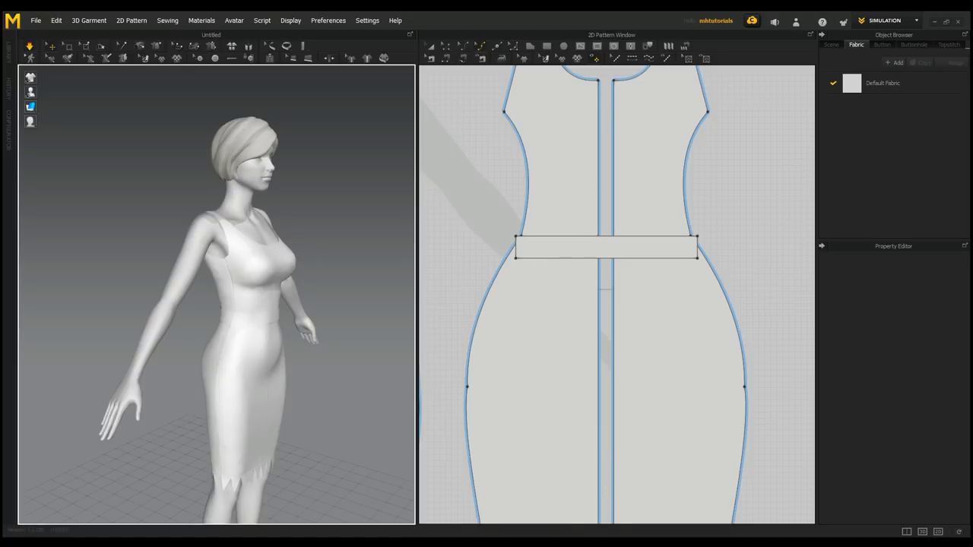